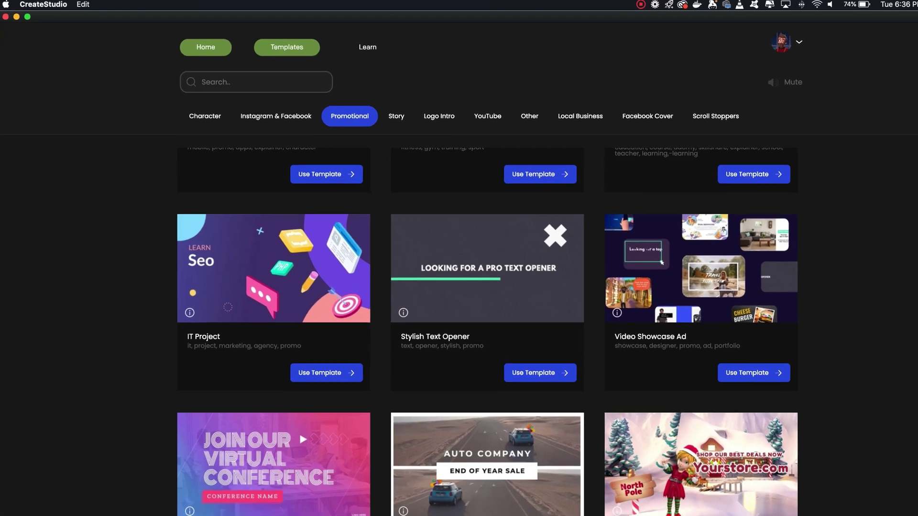
# Create a new project named 'Save the zoo' with the 1080p HD (1920×1080) preset
pyautogui.click(196, 44)
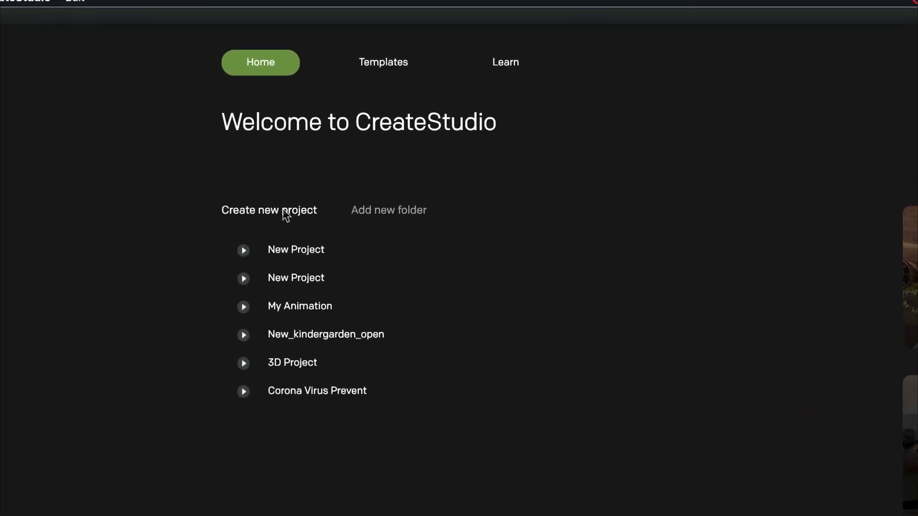
pyautogui.click(327, 258)
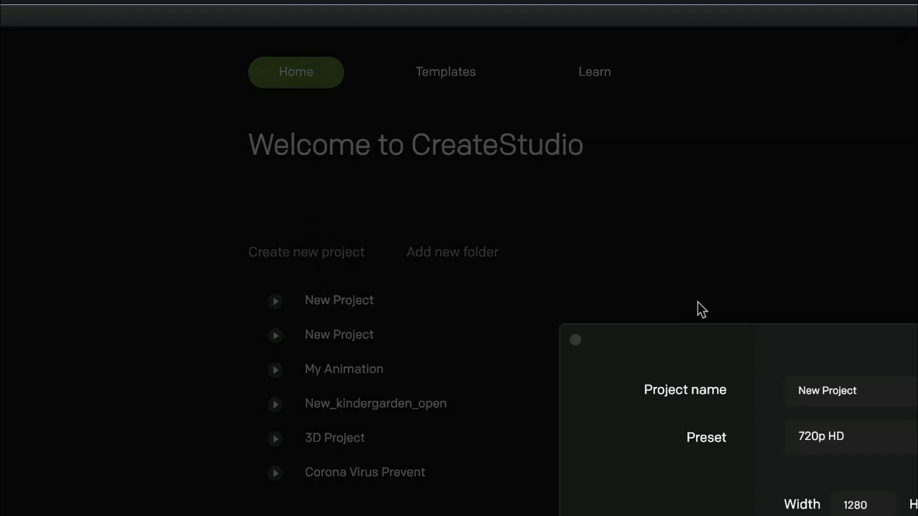
pyautogui.click(887, 403)
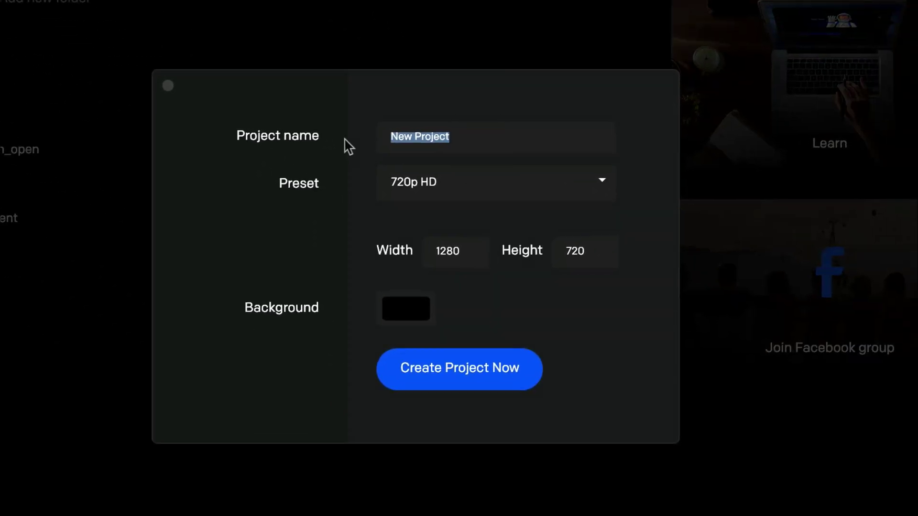
pyautogui.write('Save the zoo')
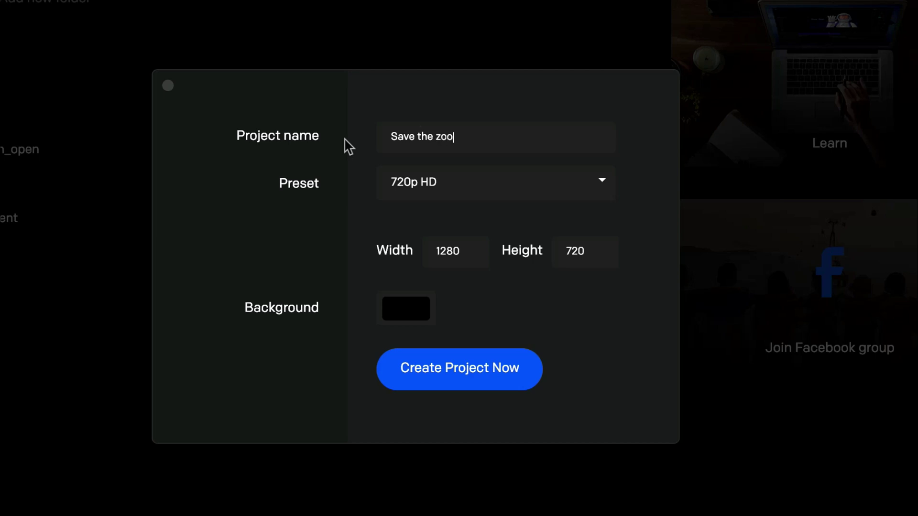
pyautogui.click(515, 188)
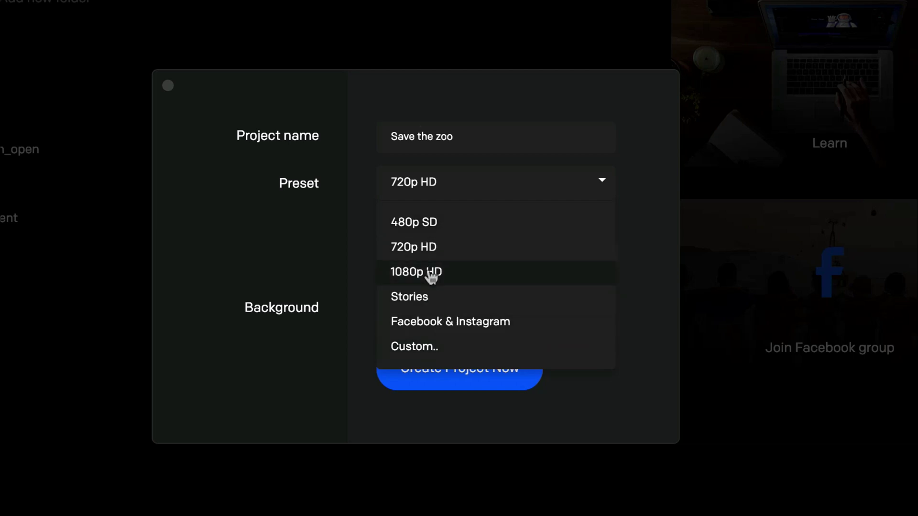
pyautogui.click(431, 275)
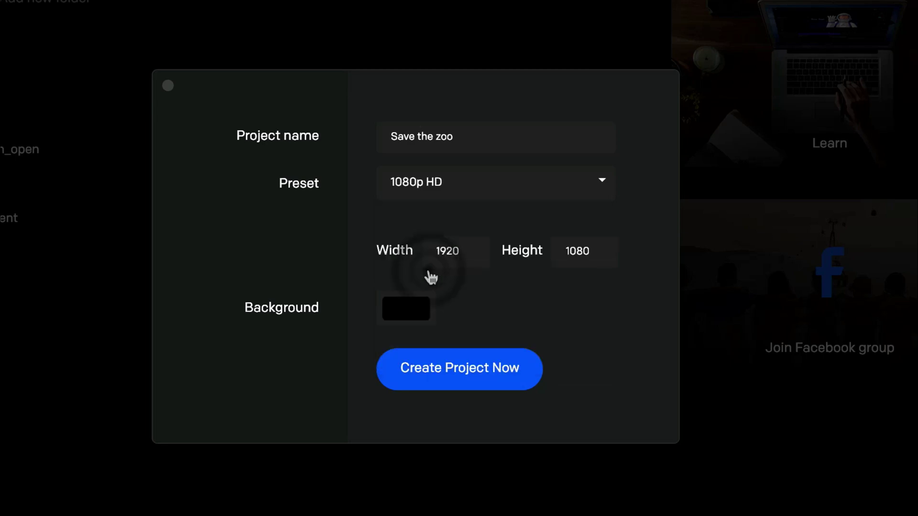
pyautogui.click(500, 369)
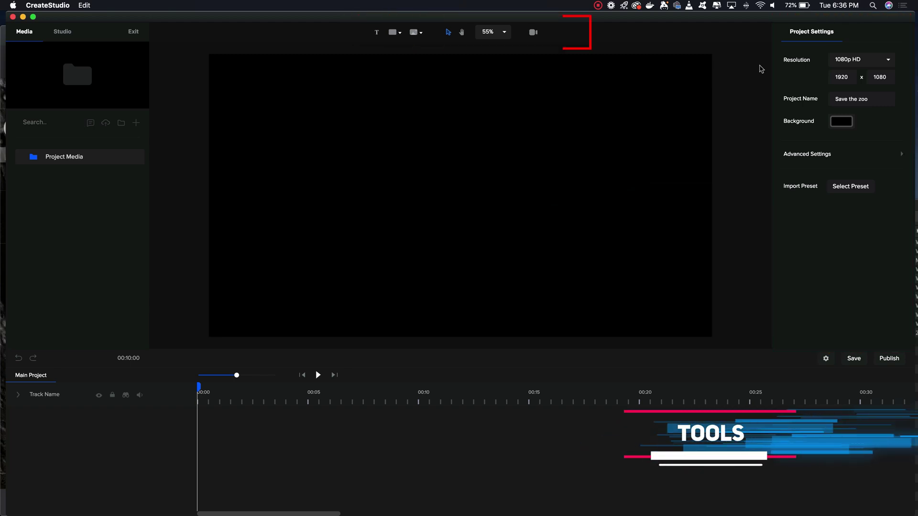
pyautogui.click(398, 33)
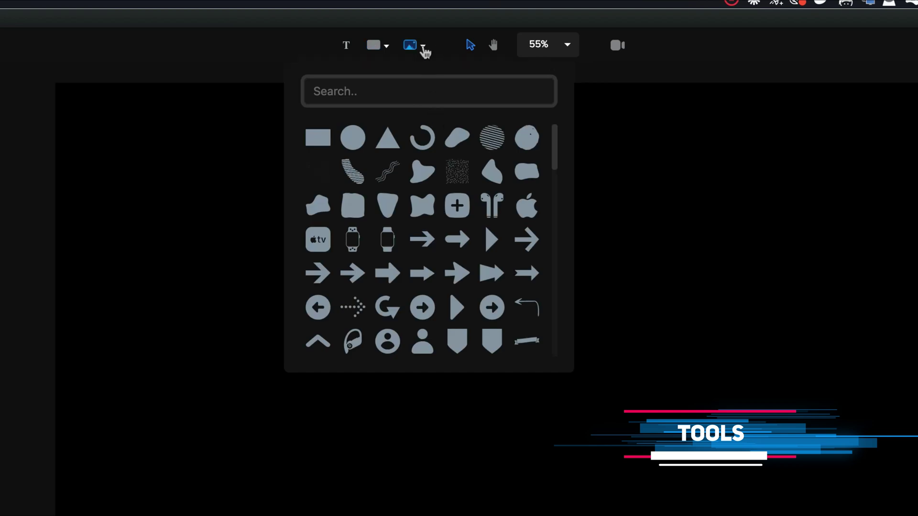
pyautogui.click(424, 48)
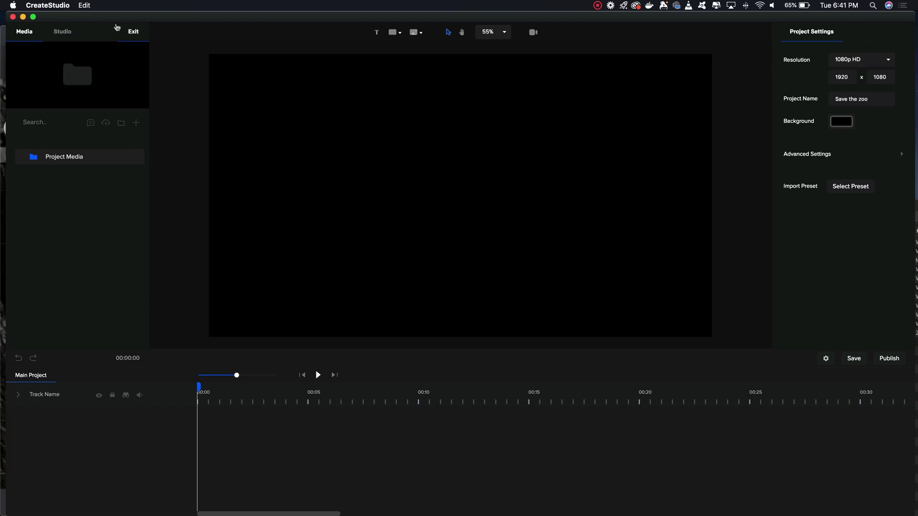
# From the library's Backgrounds > Flat collection, drag the Forest background onto the canvas
pyautogui.click(66, 33)
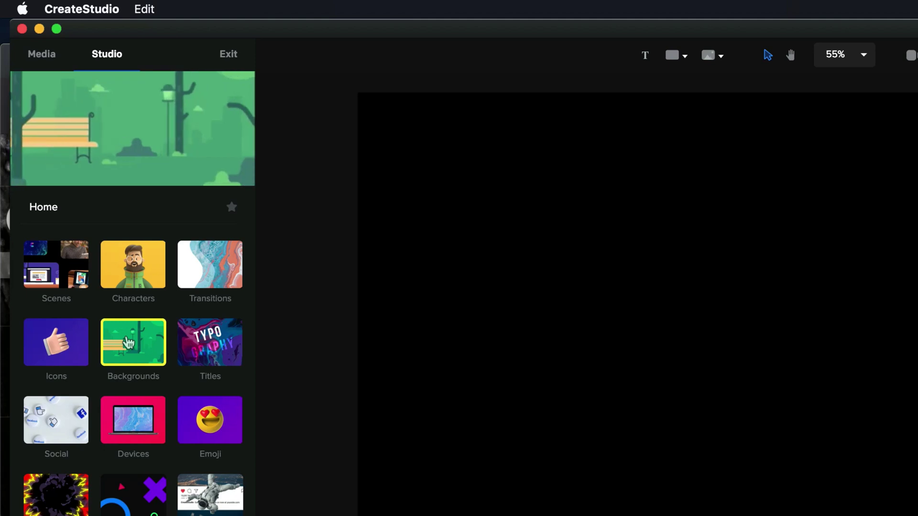
pyautogui.click(51, 275)
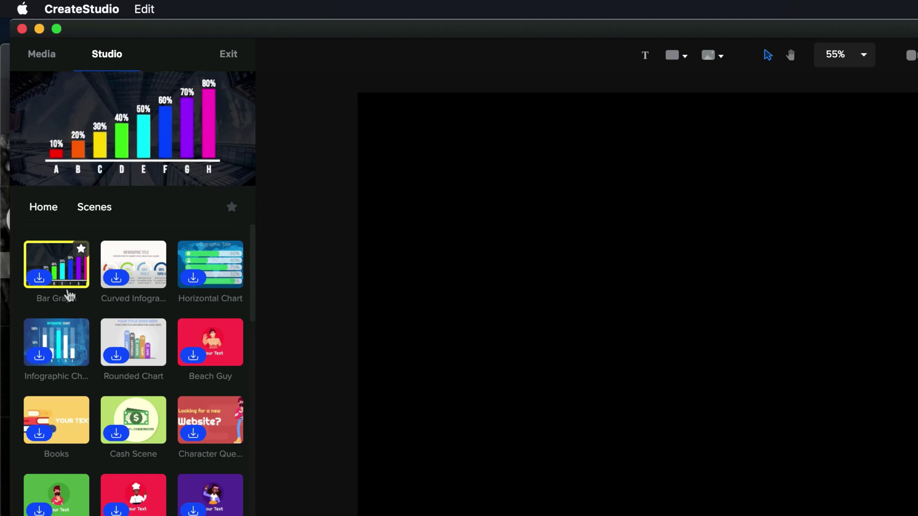
pyautogui.click(52, 211)
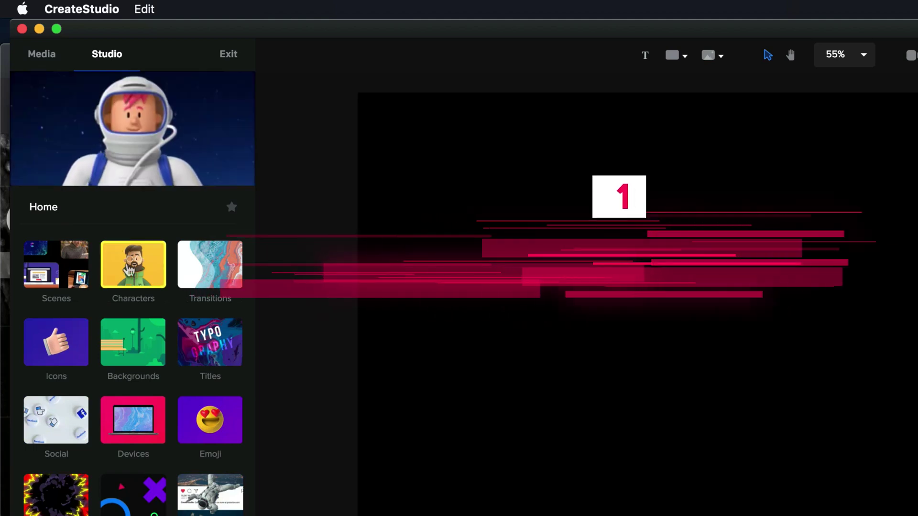
pyautogui.click(141, 348)
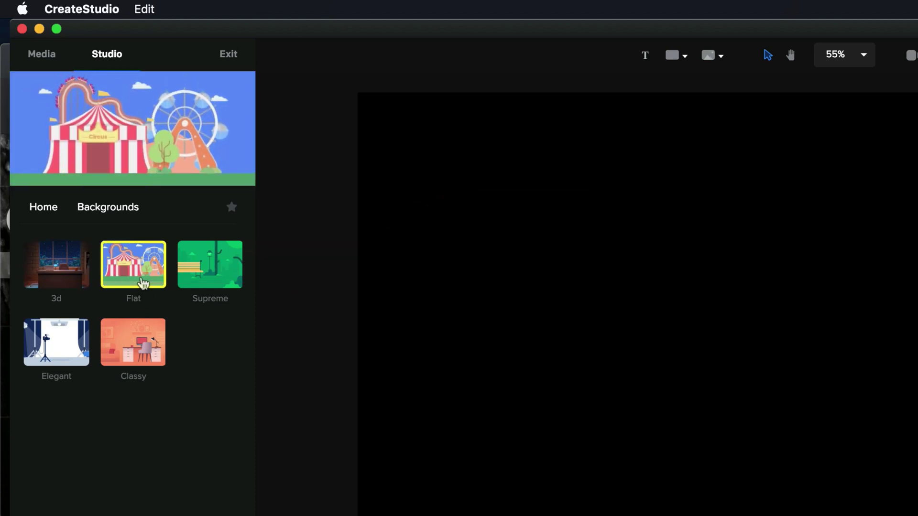
pyautogui.click(144, 283)
pyautogui.scroll(-1, 132, 318)
pyautogui.scroll(-5, 134, 319)
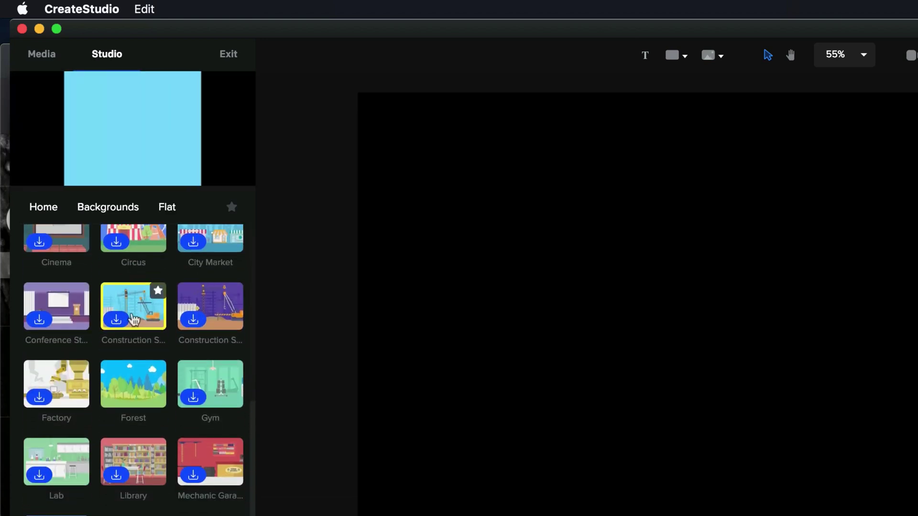
pyautogui.moveTo(135, 382); pyautogui.dragTo(722, 377)
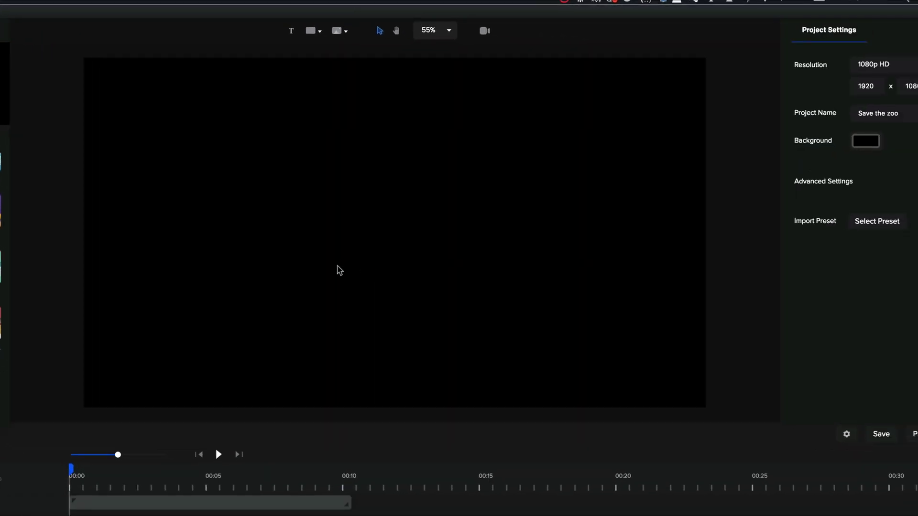
pyautogui.click(71, 471)
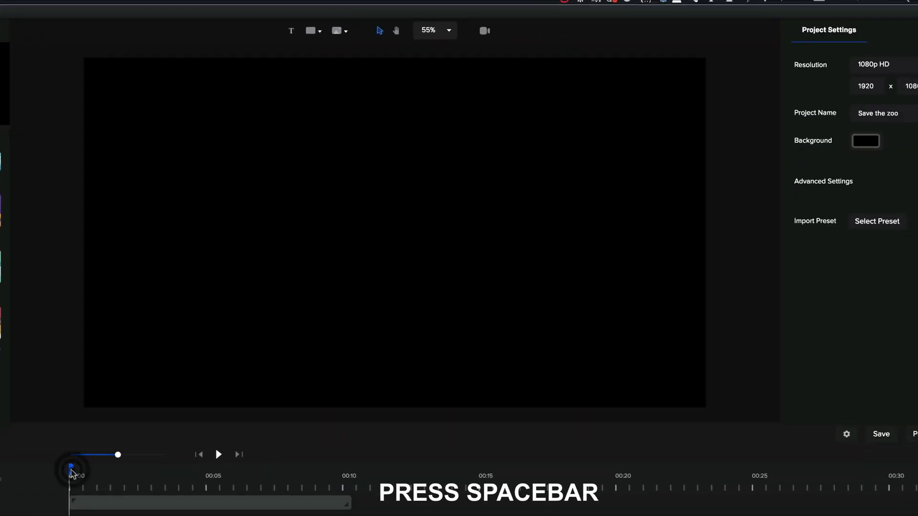
pyautogui.press('space')
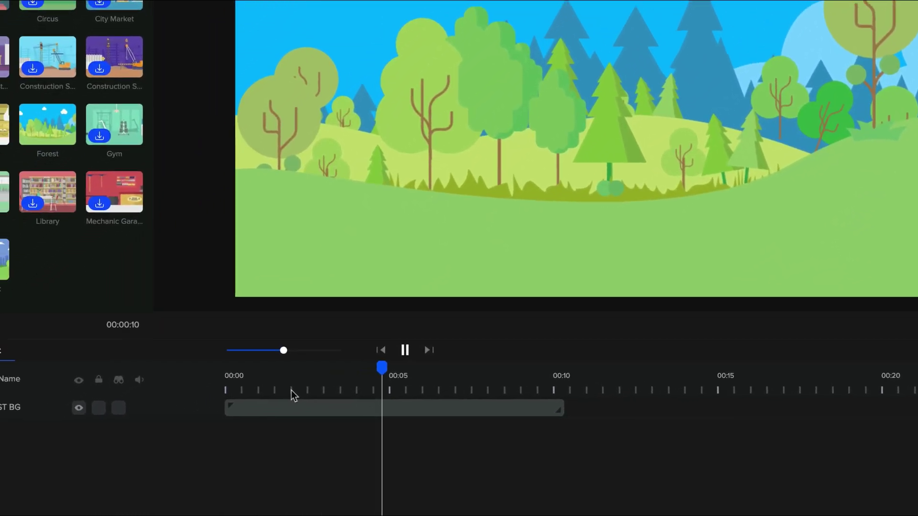
pyautogui.press('space')
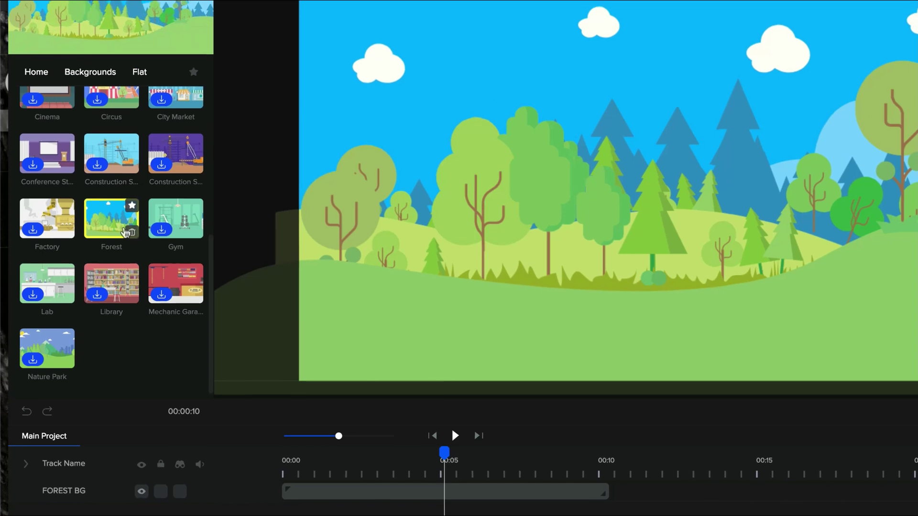
# Drag the Panda from the Classy characters onto the forest scene
pyautogui.scroll(5, 126, 233)
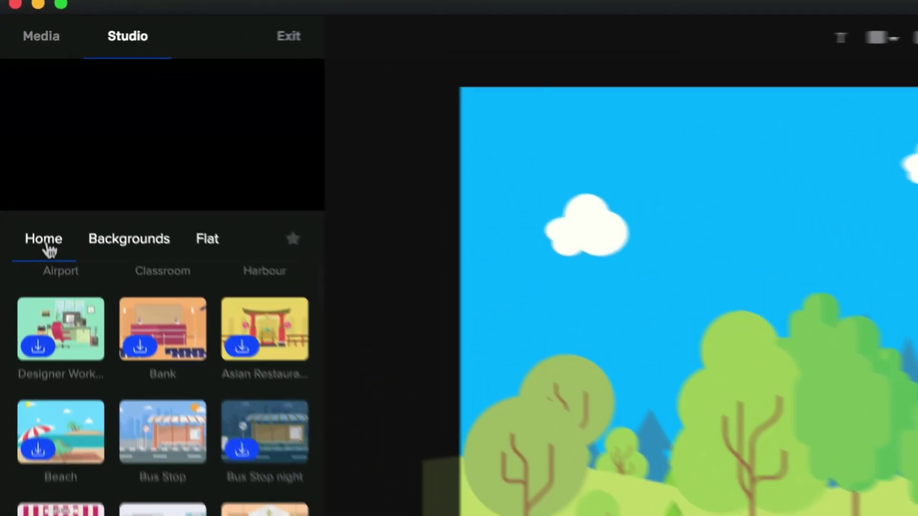
pyautogui.click(36, 72)
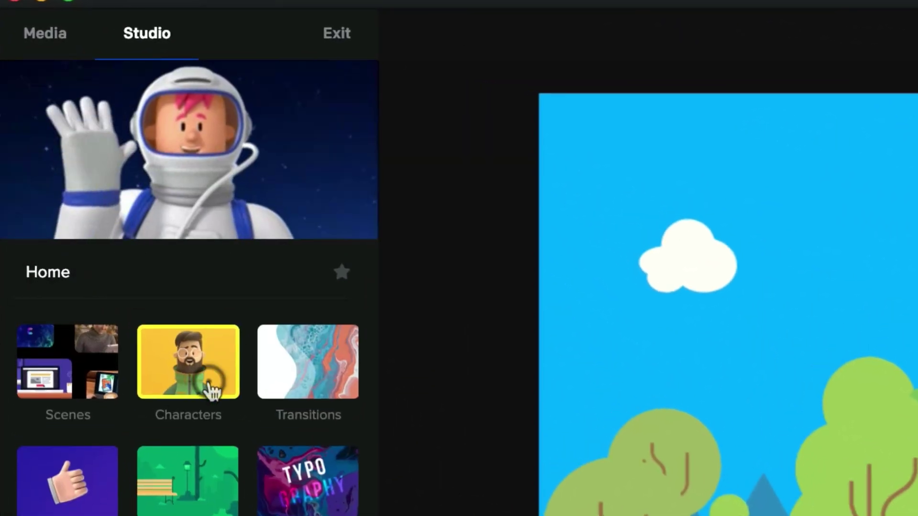
pyautogui.click(198, 369)
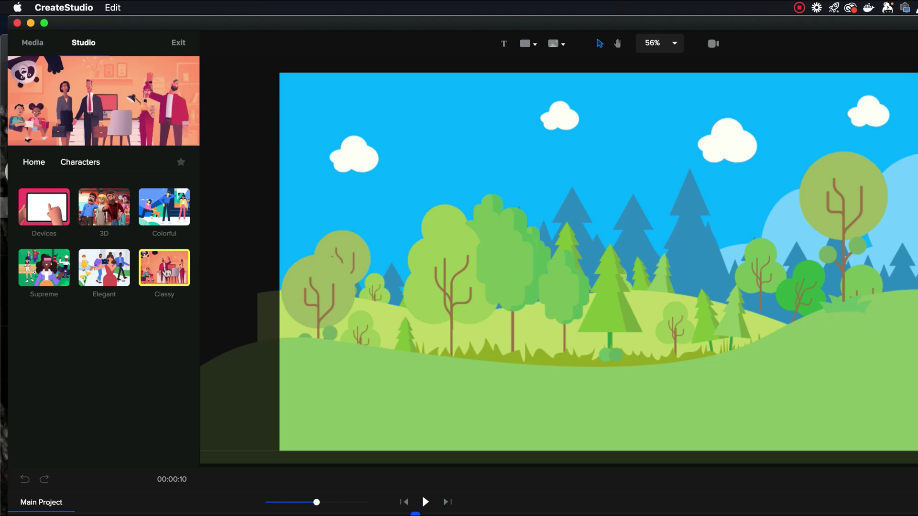
pyautogui.click(184, 268)
pyautogui.scroll(-3, 167, 271)
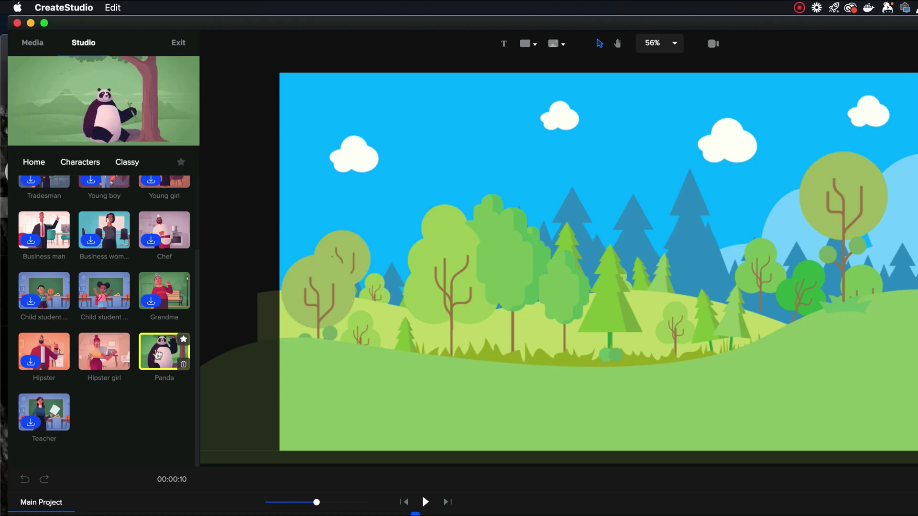
pyautogui.moveTo(158, 354); pyautogui.dragTo(582, 304)
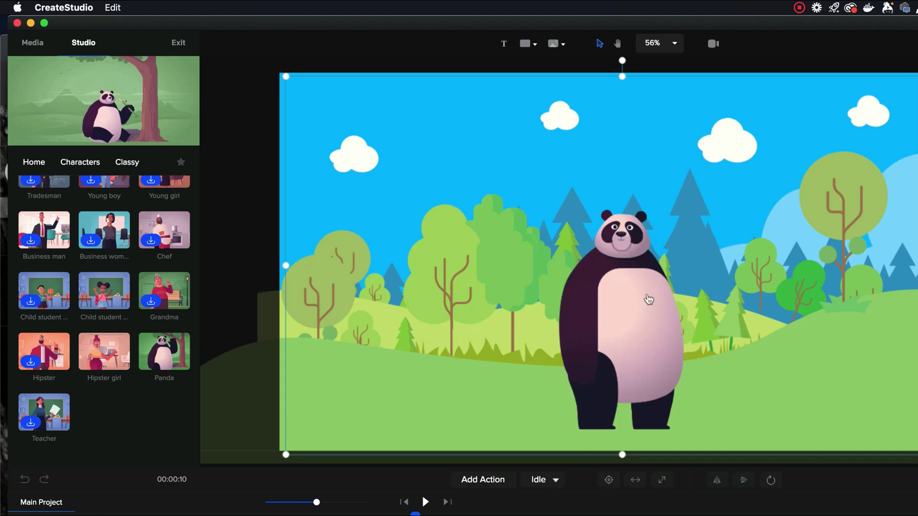
# Move the panda left of centre and shift its timeline clip to start at 00:00
pyautogui.moveTo(640, 296); pyautogui.dragTo(554, 316)
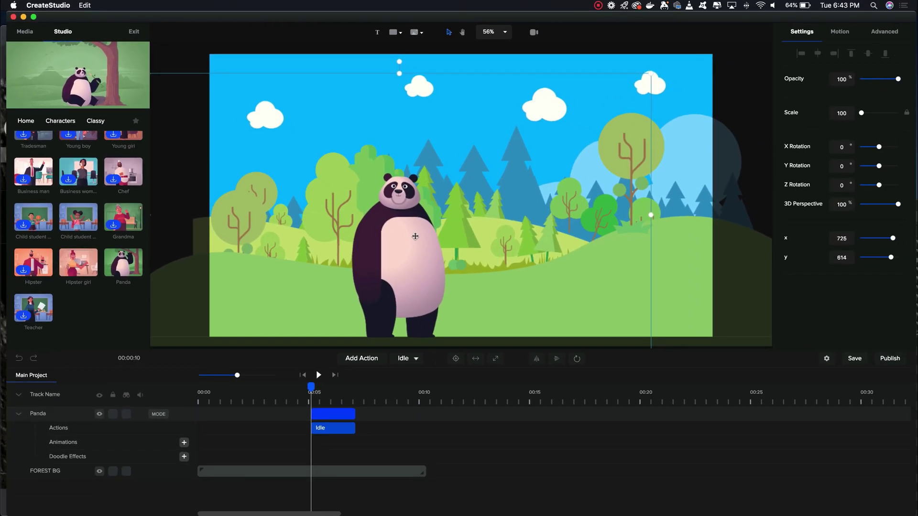
pyautogui.click(327, 419)
pyautogui.moveTo(333, 416); pyautogui.dragTo(222, 417)
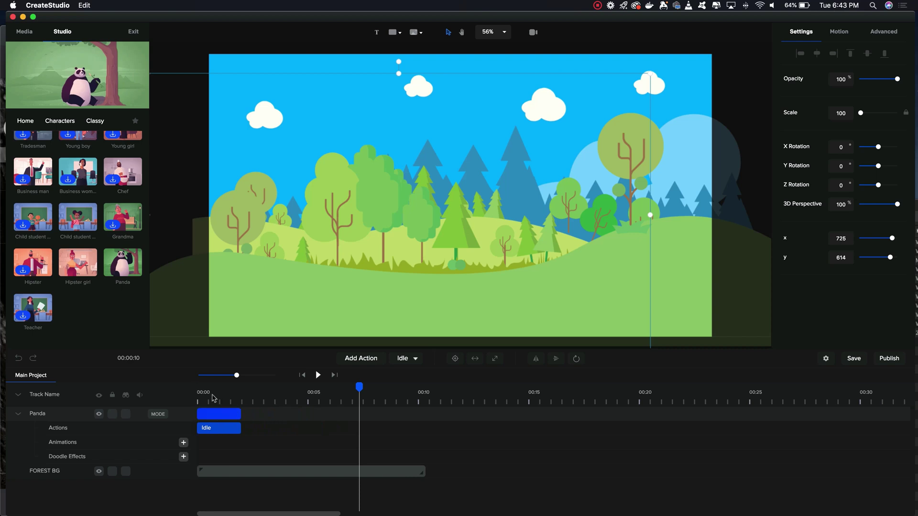
# Preview the project from the start, then stop playback
pyautogui.click(211, 397)
pyautogui.press('space')
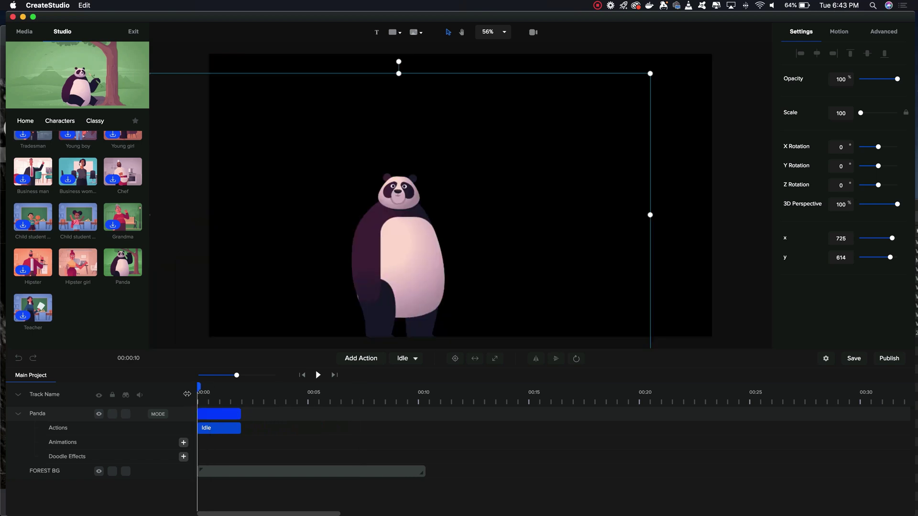
pyautogui.click(210, 414)
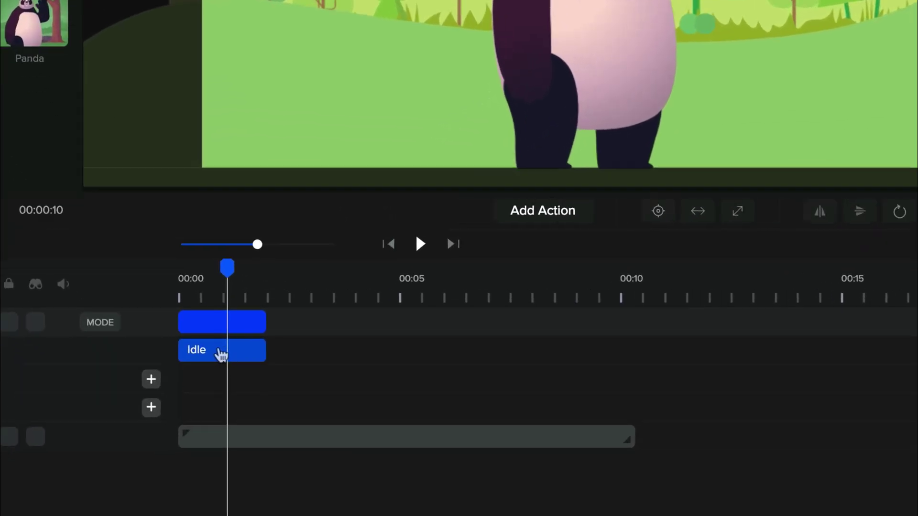
# Change the panda's action from Idle to Jump In And Wave and play the preview
pyautogui.click(219, 358)
pyautogui.click(615, 212)
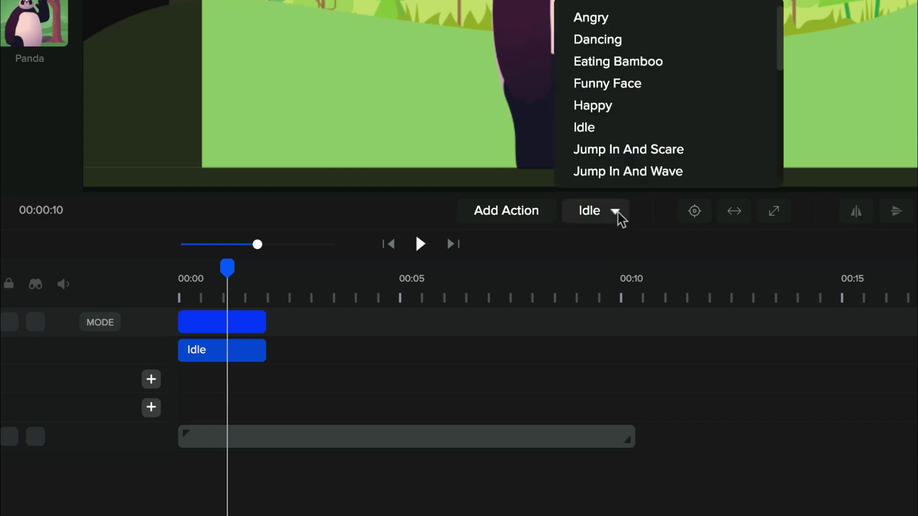
pyautogui.scroll(-3, 671, 128)
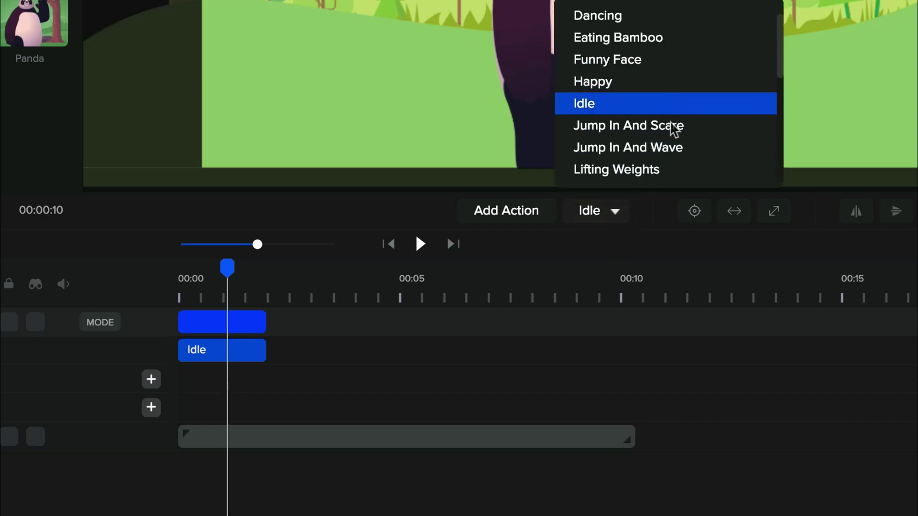
pyautogui.click(675, 109)
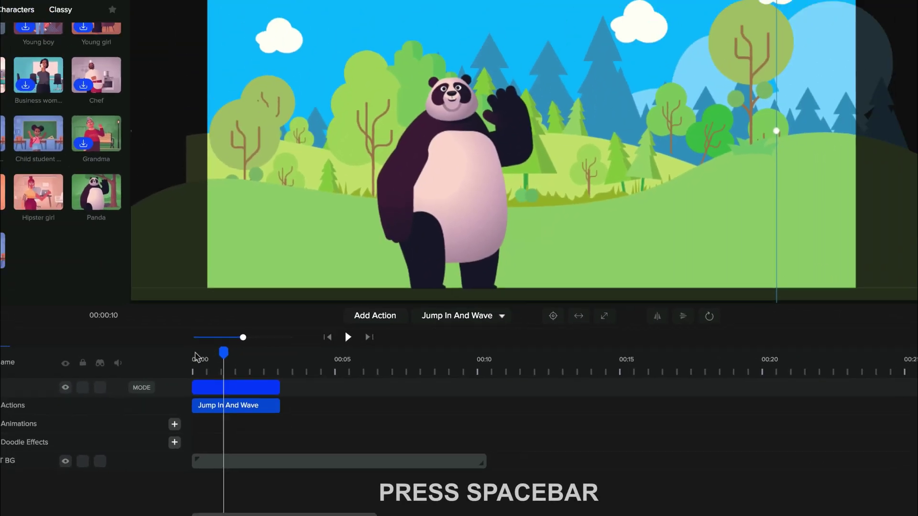
pyautogui.press('space')
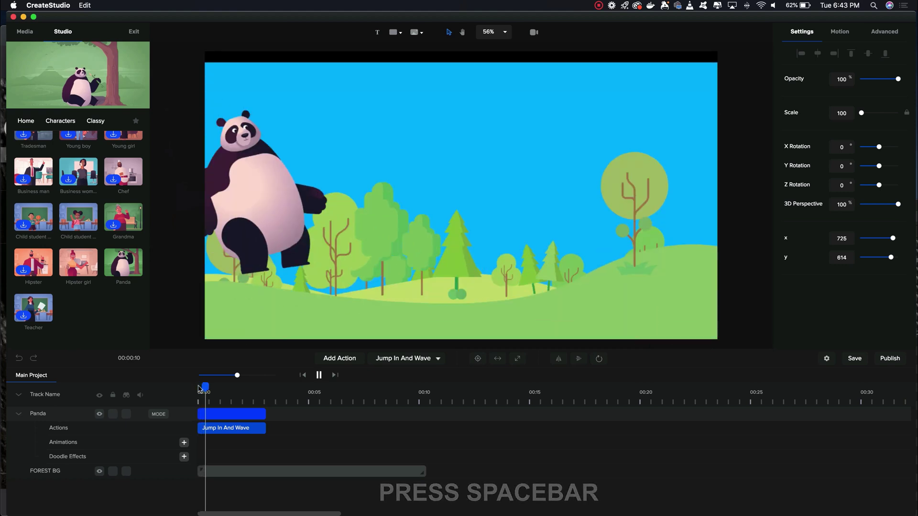
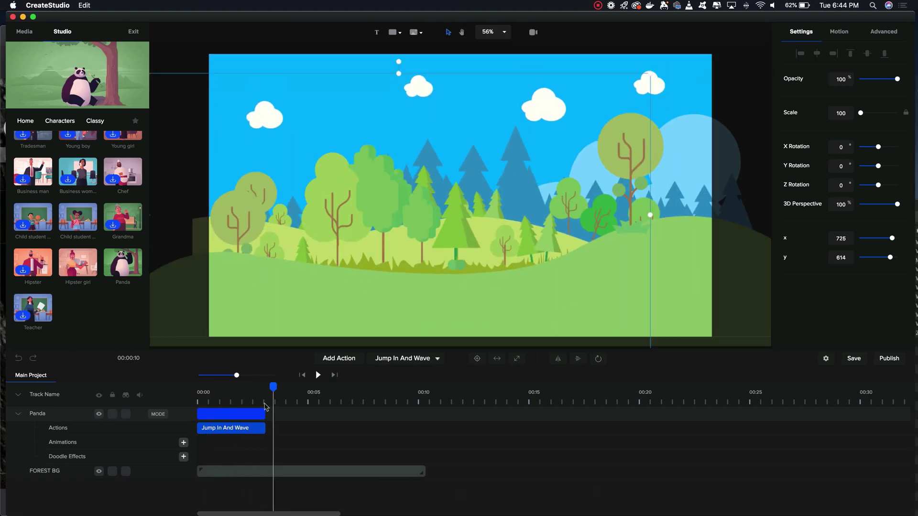
# Add a Dancing action after the panda's Jump In And Wave, then scrub to about 00:05
pyautogui.click(226, 392)
pyautogui.press('space')
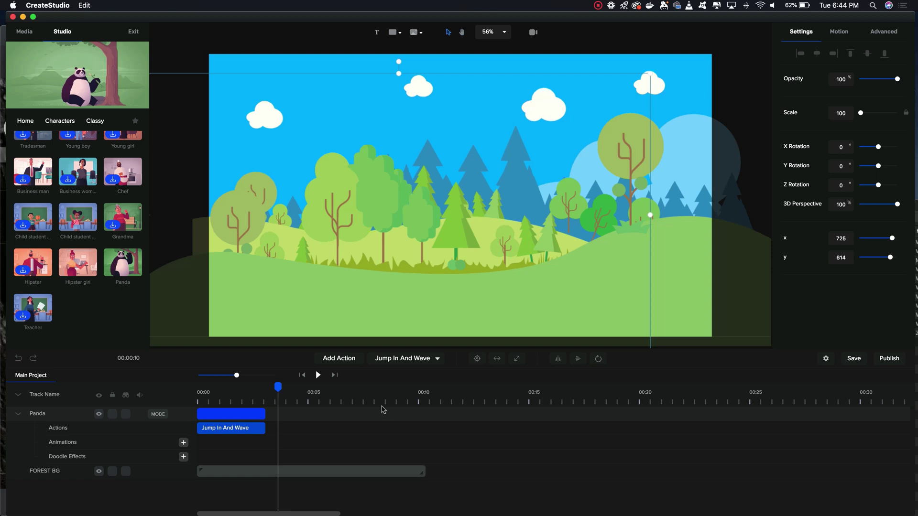
pyautogui.click(340, 360)
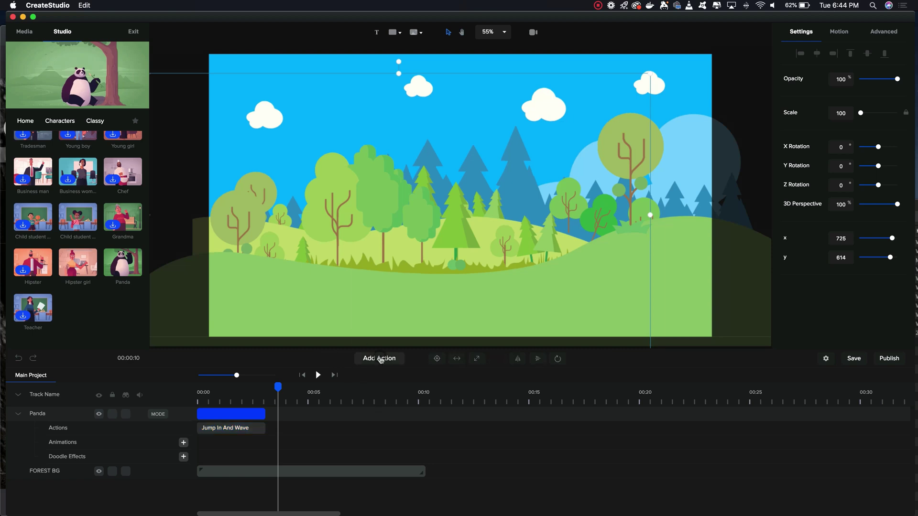
pyautogui.click(381, 360)
pyautogui.click(389, 272)
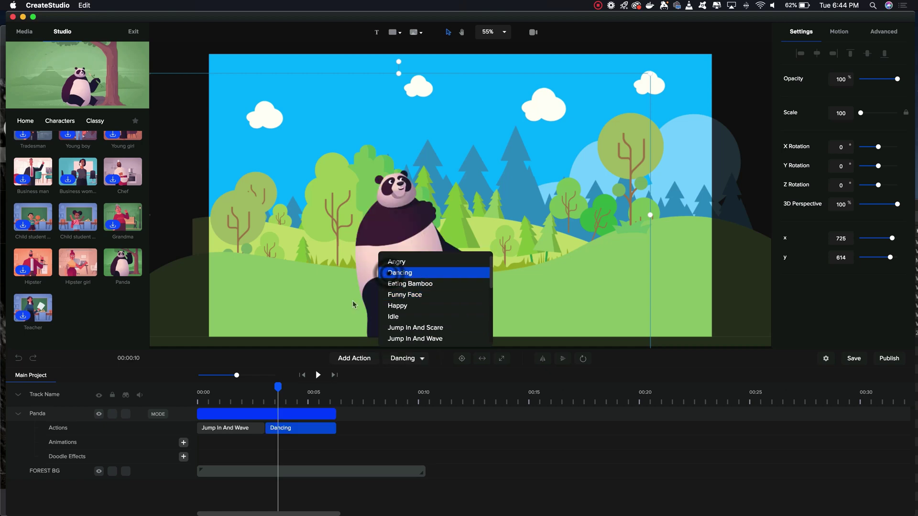
pyautogui.moveTo(275, 390); pyautogui.dragTo(269, 389)
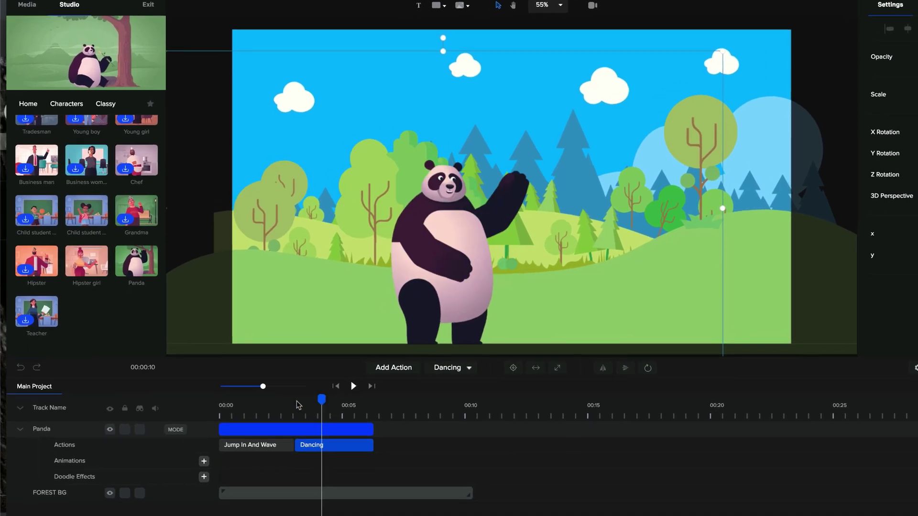
pyautogui.moveTo(321, 399); pyautogui.dragTo(340, 401)
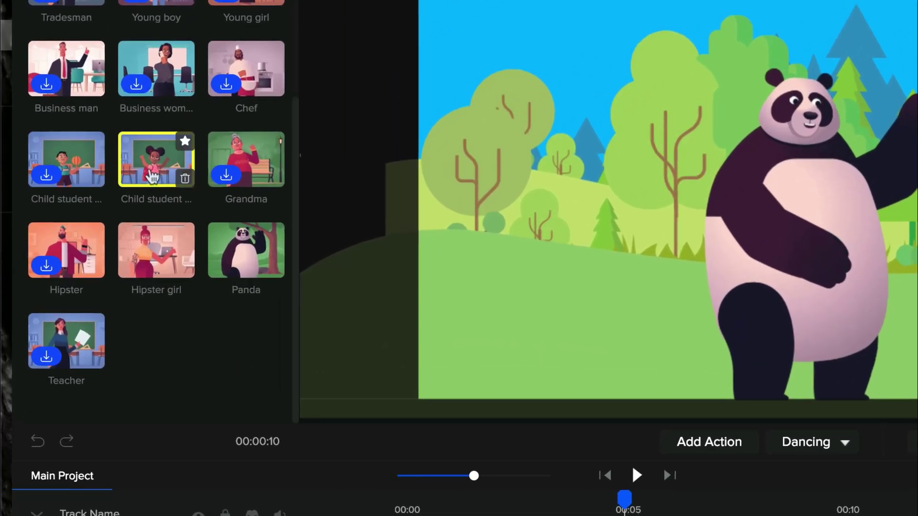
# Place the Child student girl on stage to the right of the panda and preview
pyautogui.moveTo(152, 177); pyautogui.dragTo(917, 308)
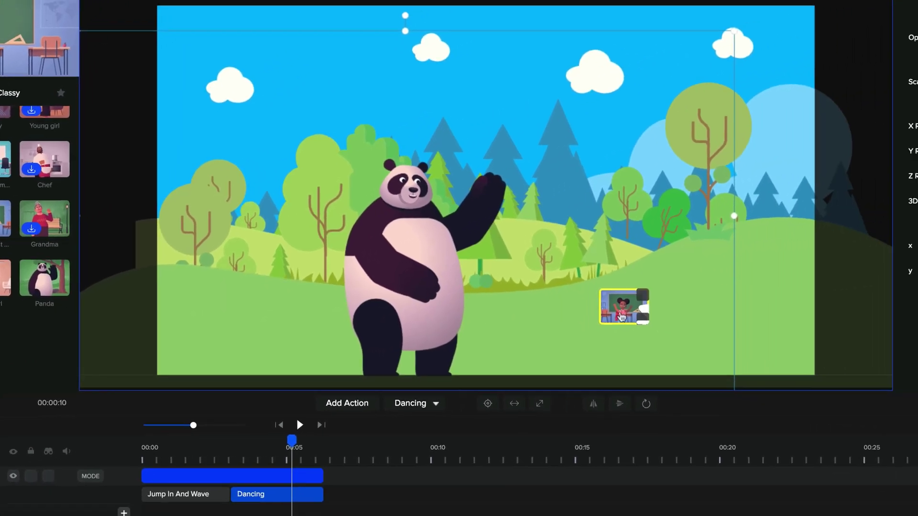
pyautogui.moveTo(621, 317); pyautogui.dragTo(621, 316)
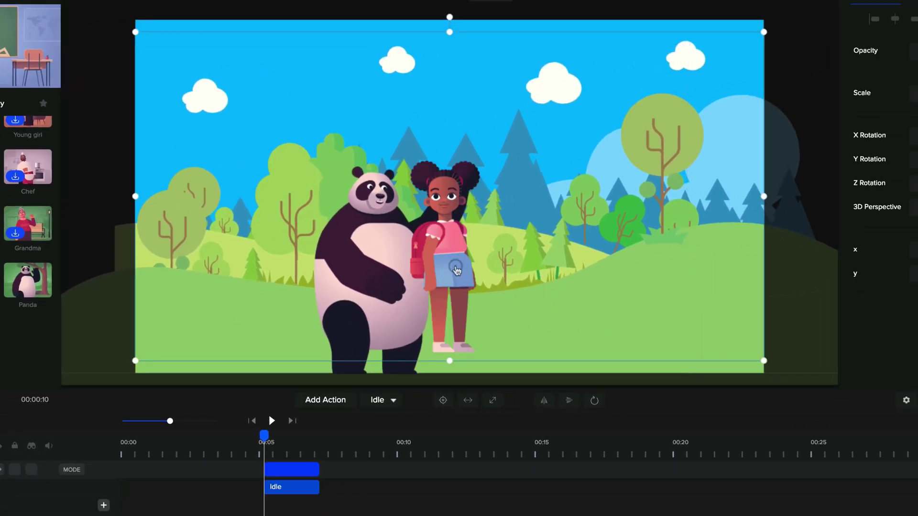
pyautogui.moveTo(455, 270); pyautogui.dragTo(566, 292)
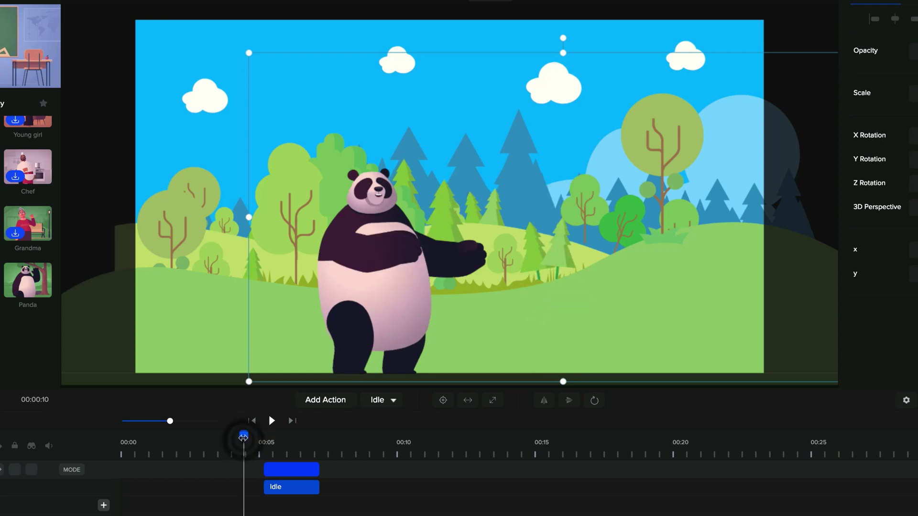
pyautogui.press('space')
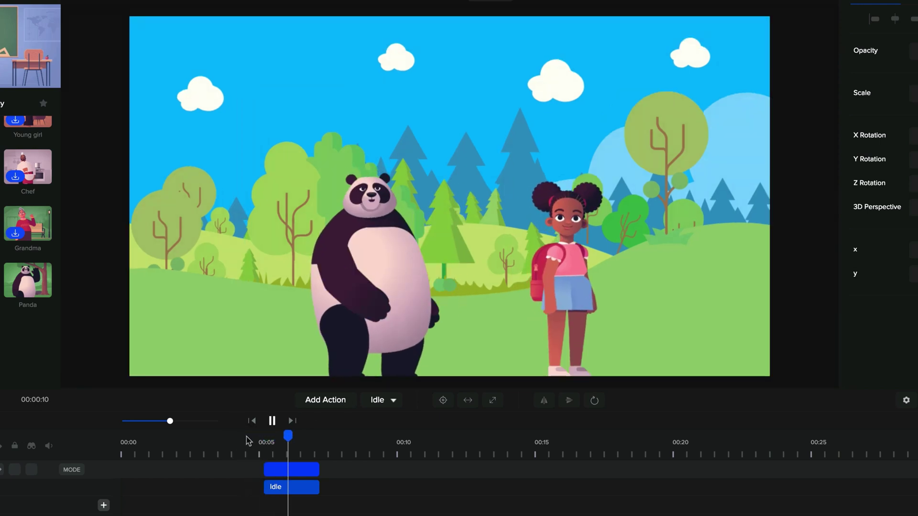
pyautogui.press('space')
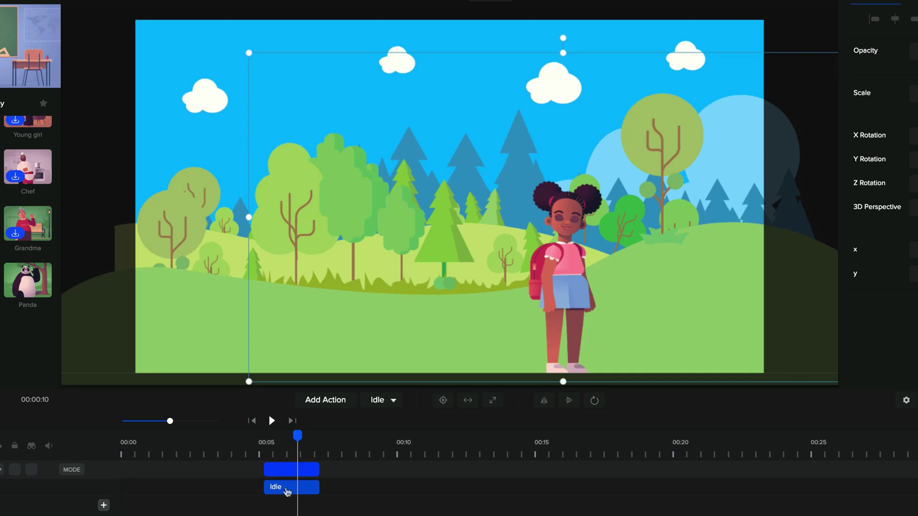
# Change the girl's Idle action to Jump In And Wave and review it near 5 seconds
pyautogui.click(287, 490)
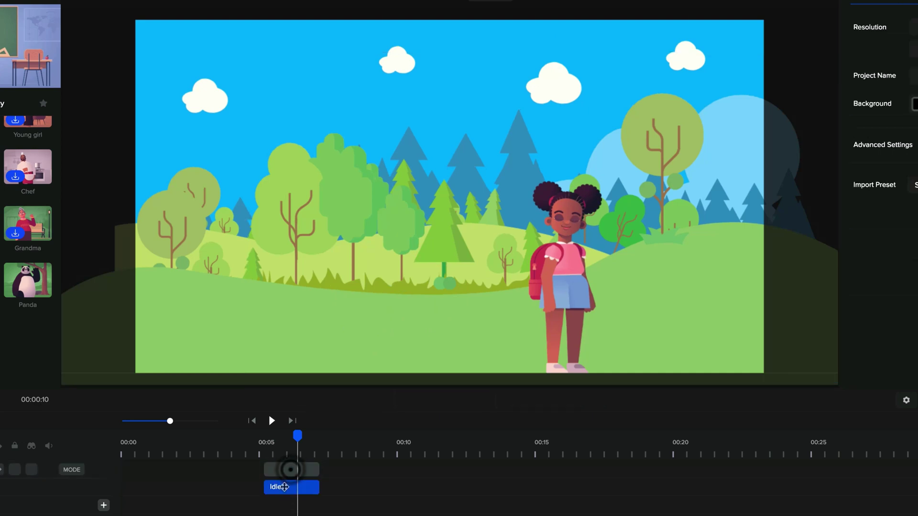
pyautogui.click(284, 488)
pyautogui.click(394, 400)
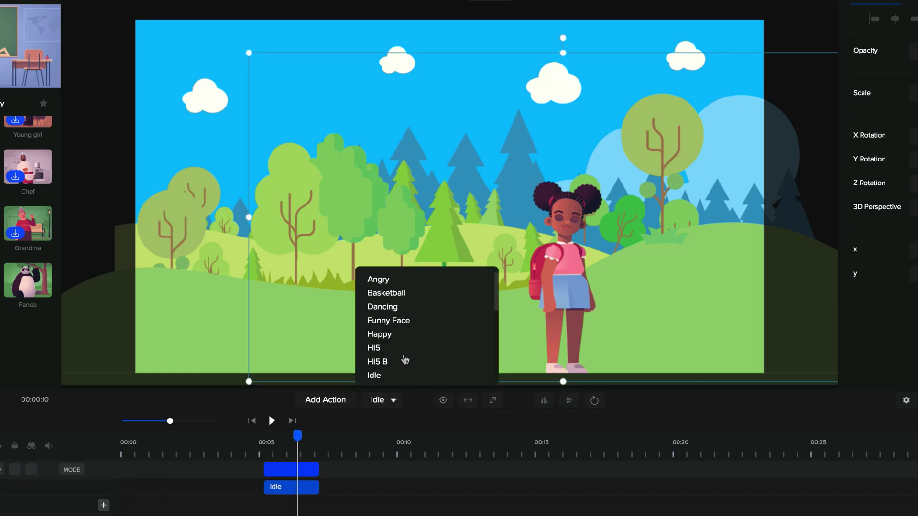
pyautogui.scroll(-4, 411, 296)
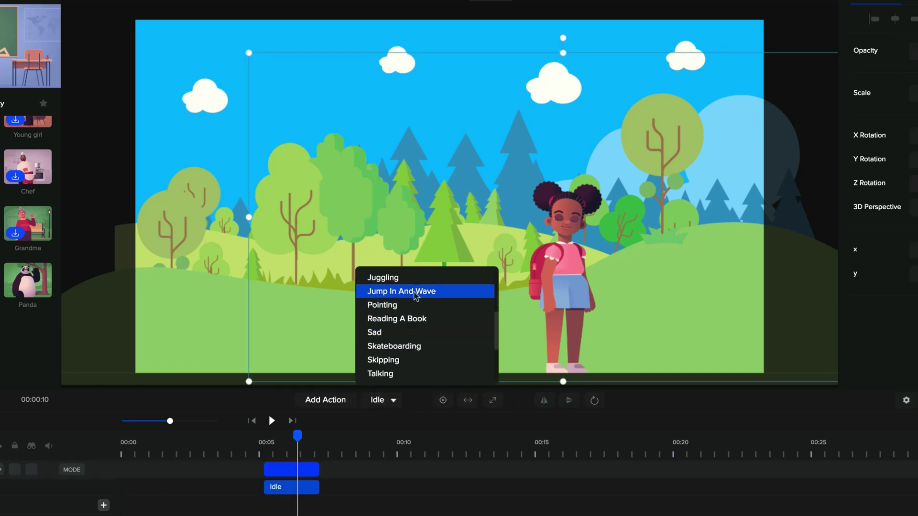
pyautogui.click(416, 295)
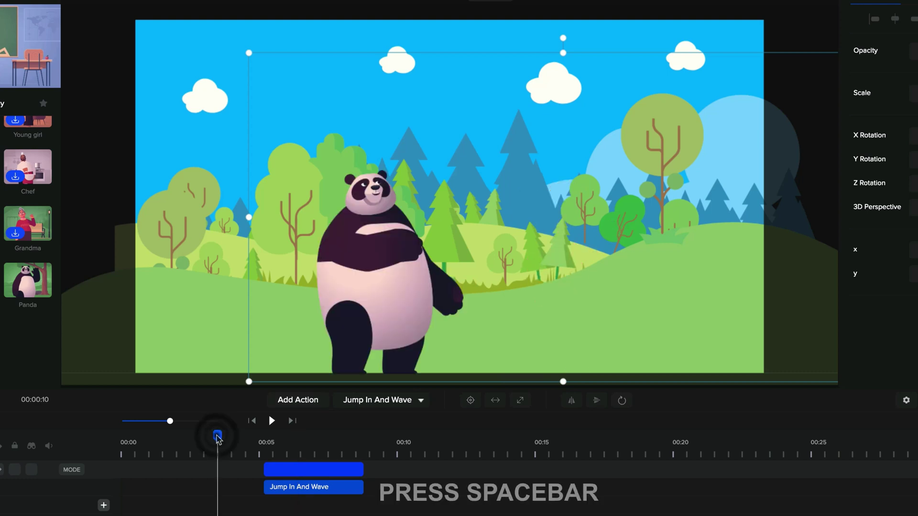
pyautogui.press('space')
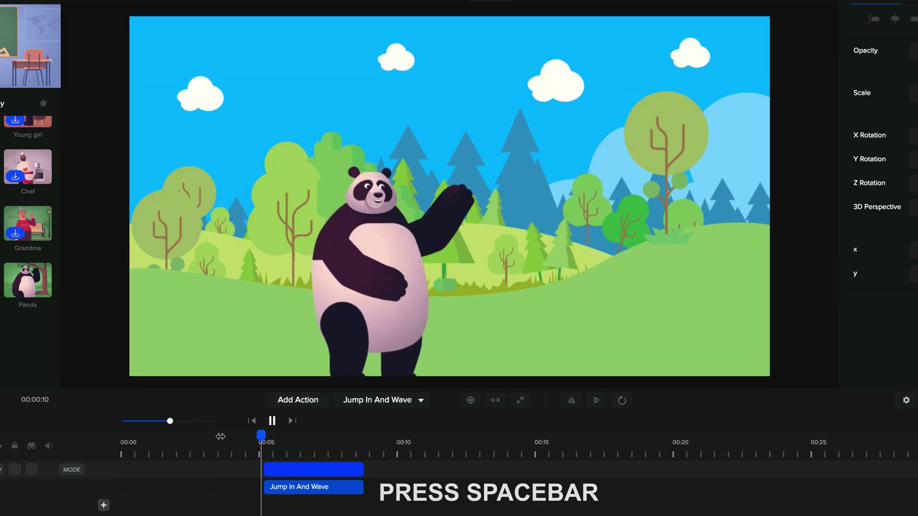
pyautogui.press('space')
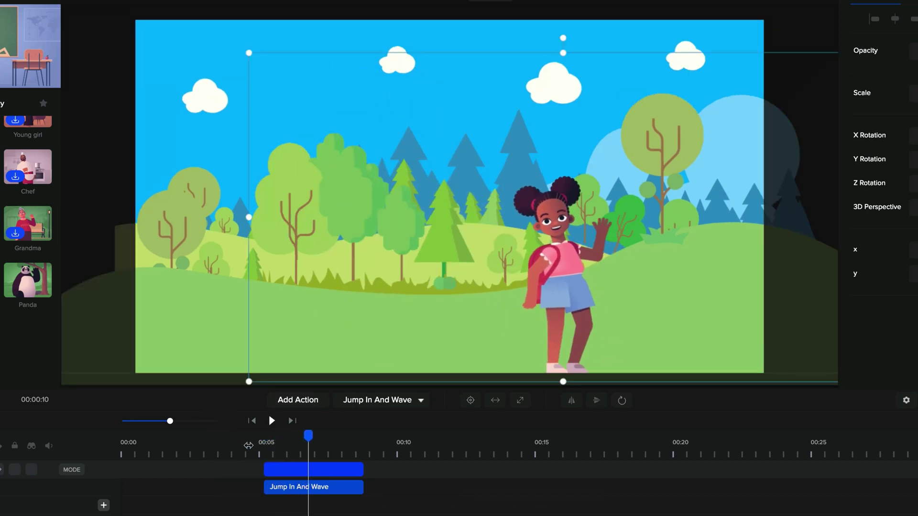
pyautogui.click(254, 444)
pyautogui.click(301, 471)
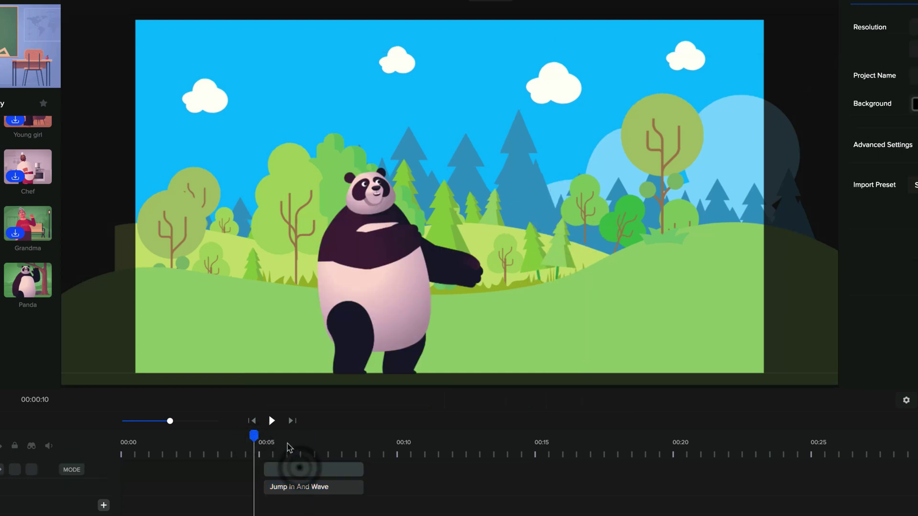
pyautogui.click(287, 444)
pyautogui.click(314, 473)
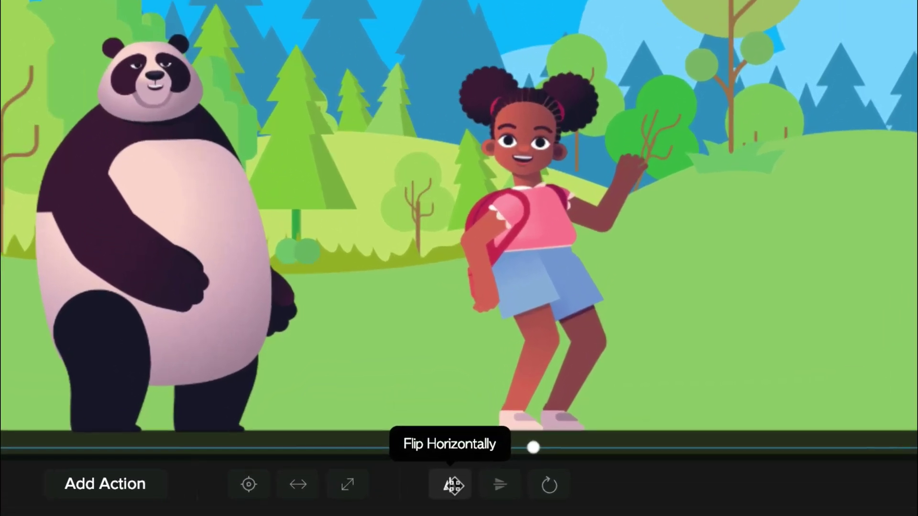
# Mirror the girl so she faces the panda and preview her jump and wave
pyautogui.click(521, 400)
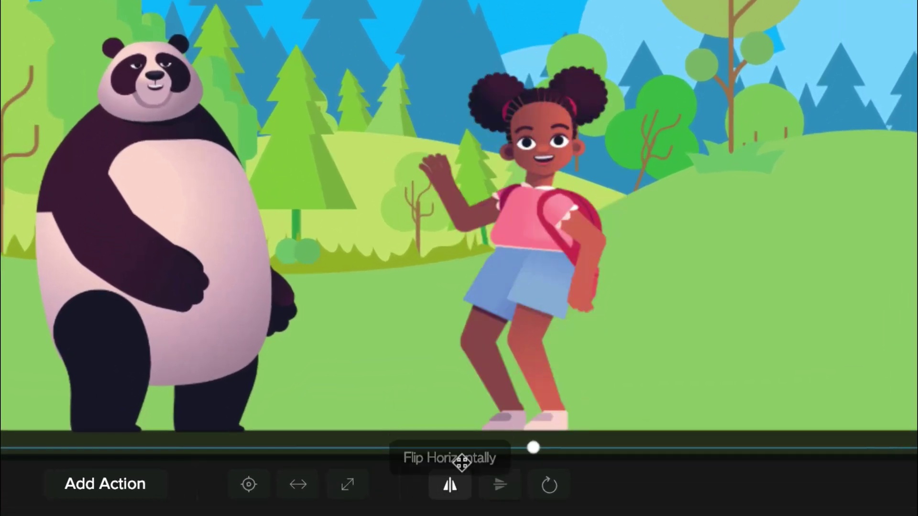
pyautogui.click(553, 261)
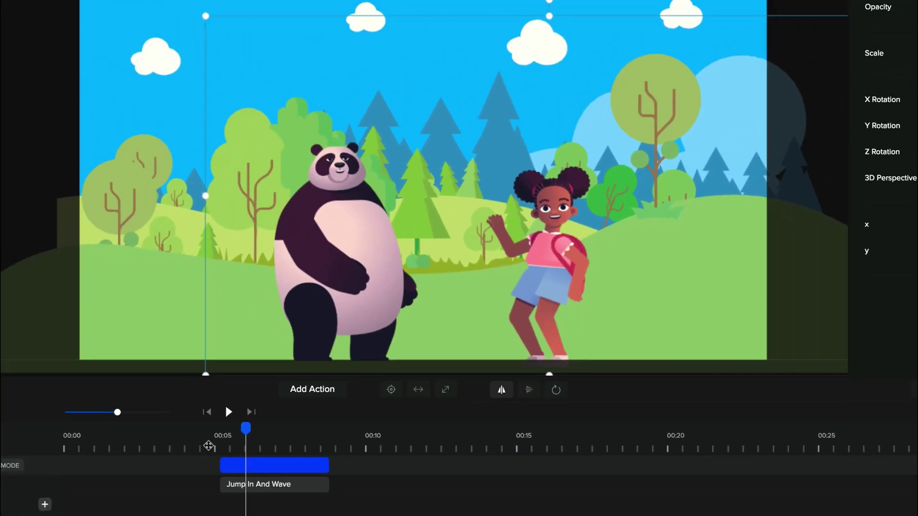
pyautogui.click(308, 397)
pyautogui.press('space')
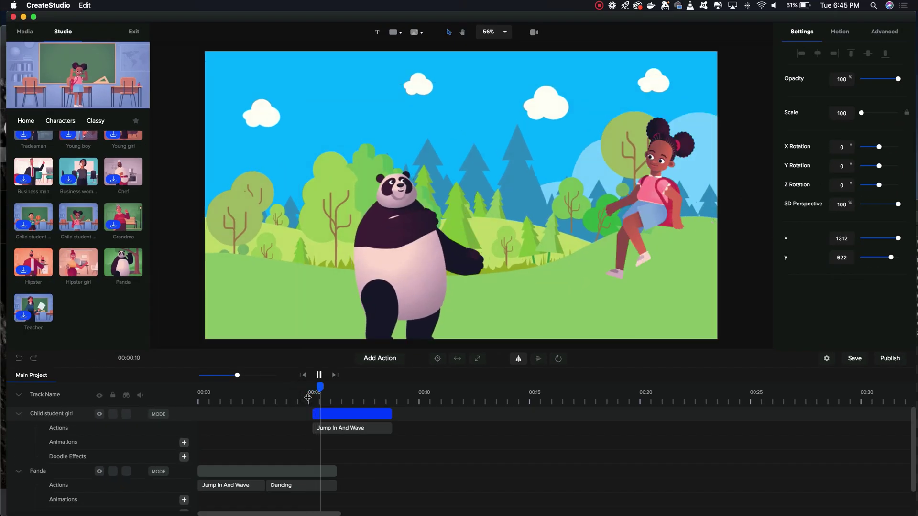
pyautogui.press('space')
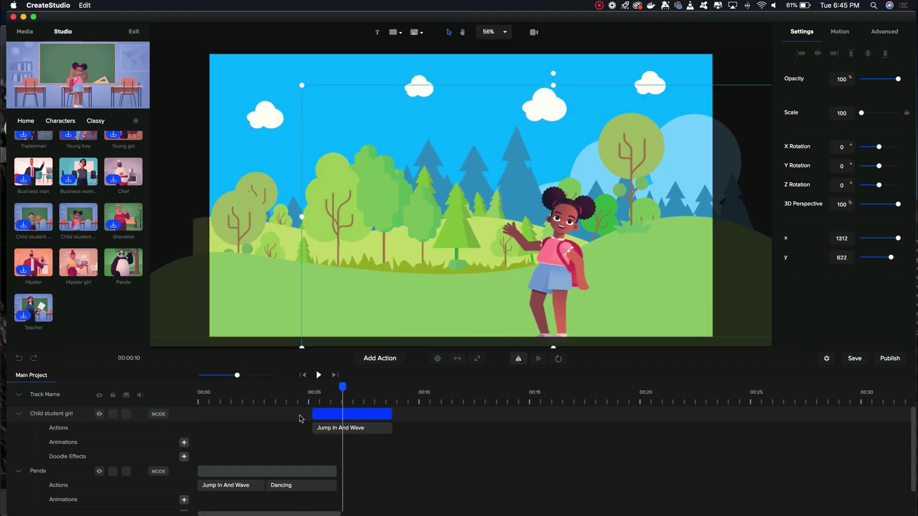
# Add a Sad action after the girl's Jump In And Wave
pyautogui.scroll(-1, 299, 421)
pyautogui.scroll(1, 295, 423)
pyautogui.click(323, 424)
pyautogui.click(403, 358)
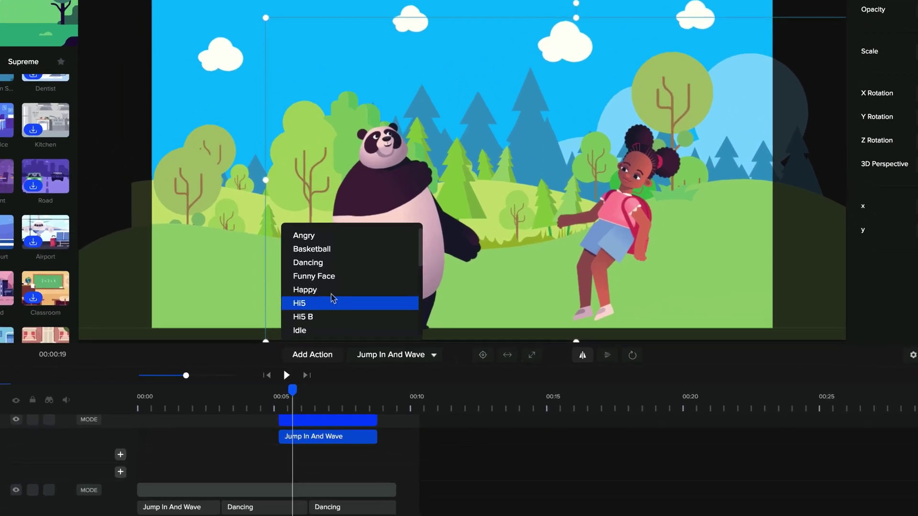
pyautogui.scroll(-4, 355, 310)
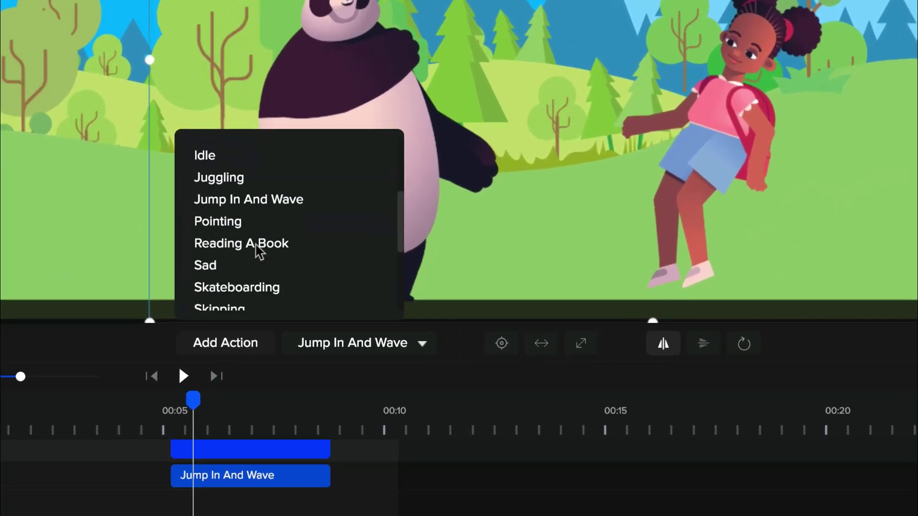
pyautogui.scroll(-2, 258, 249)
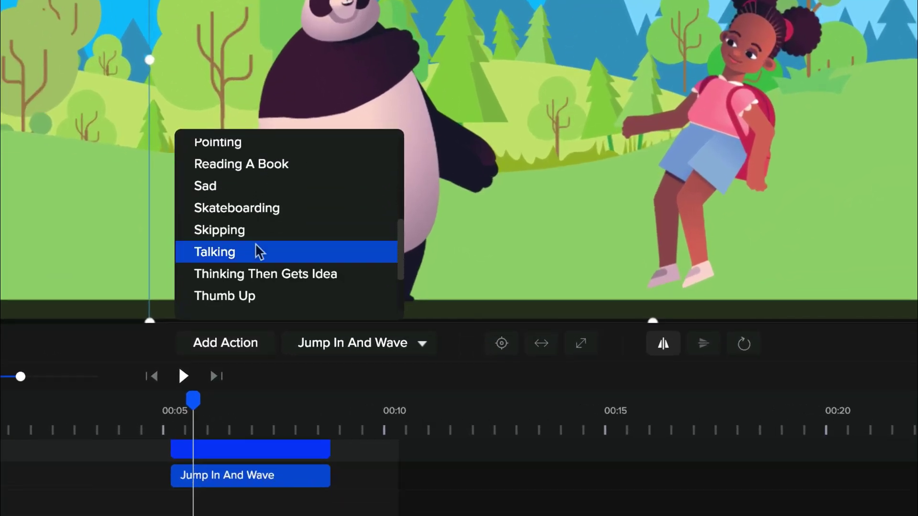
pyautogui.click(229, 183)
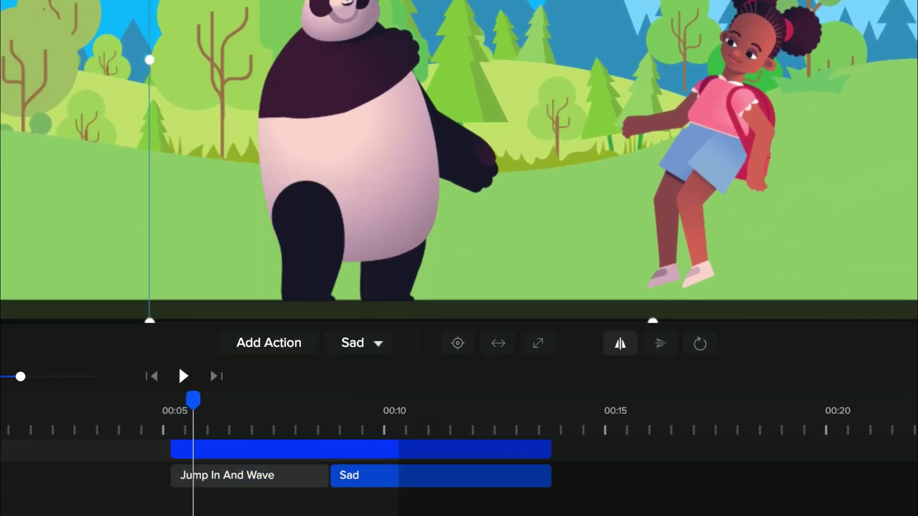
# Give the panda an Eating Bamboo action and play the scene to preview it
pyautogui.click(292, 353)
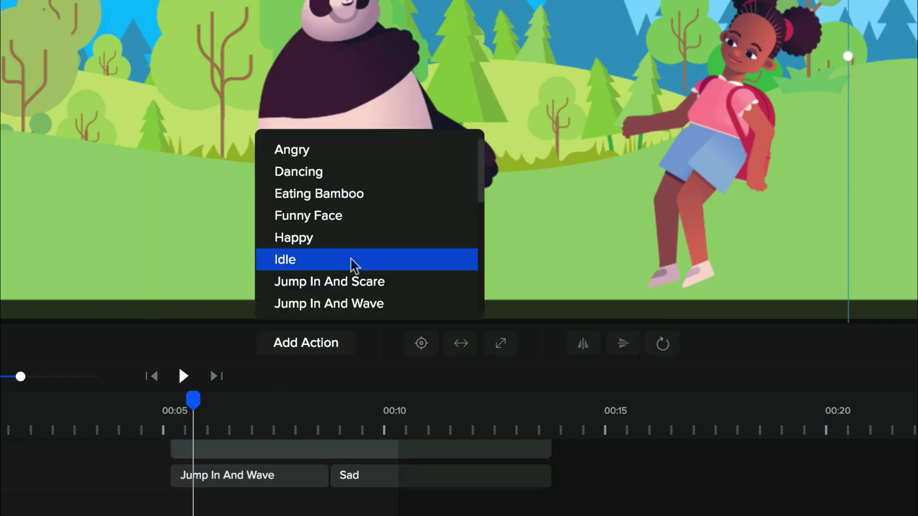
pyautogui.scroll(-5, 354, 262)
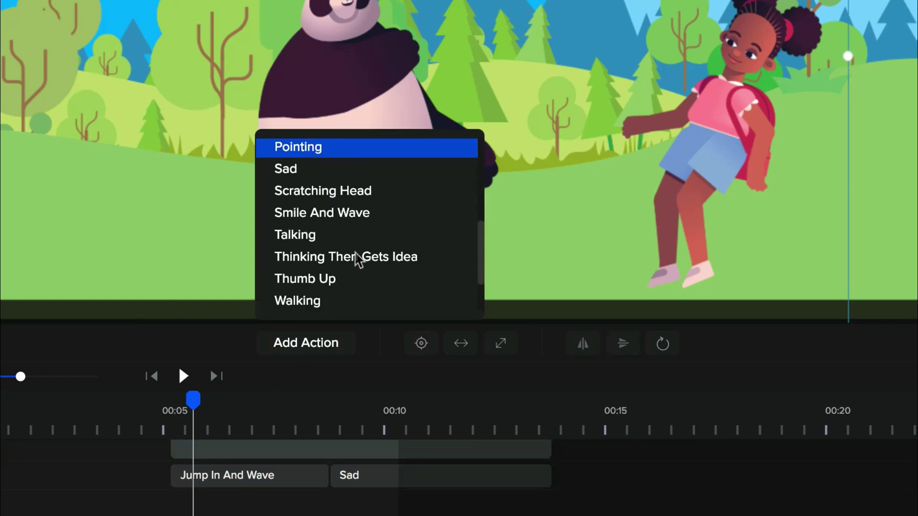
pyautogui.scroll(-2, 357, 261)
pyautogui.scroll(-1, 356, 261)
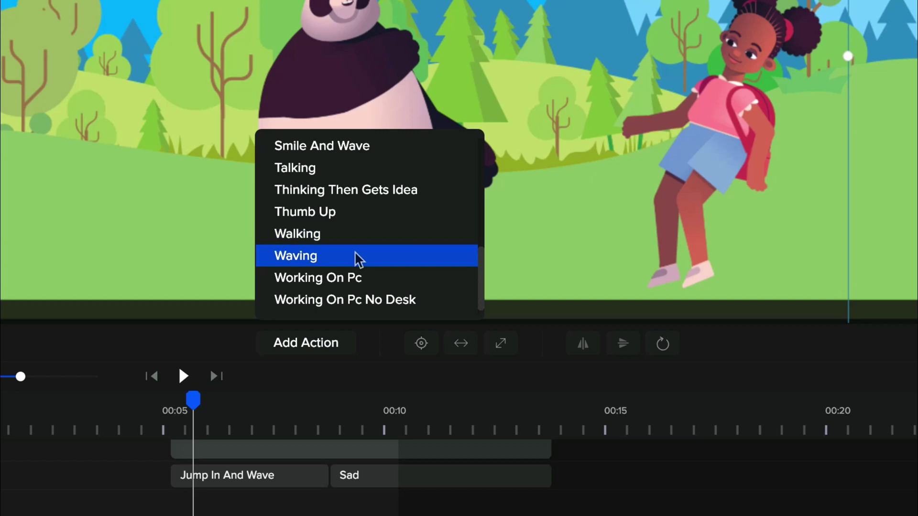
pyautogui.scroll(6, 364, 261)
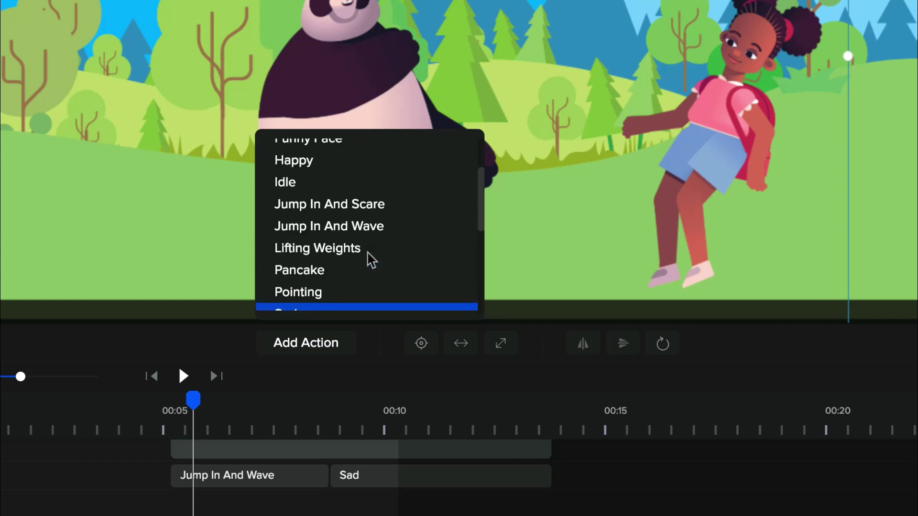
pyautogui.click(340, 196)
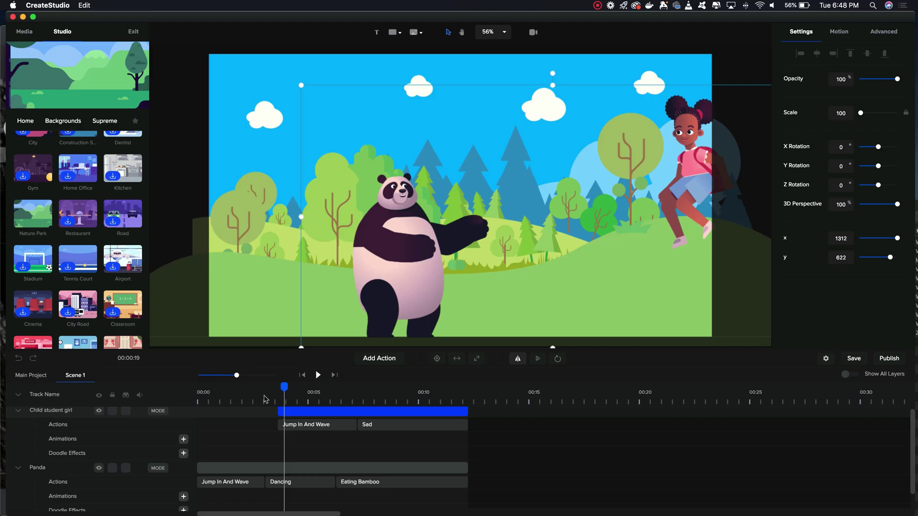
pyautogui.click(266, 399)
pyautogui.press('space')
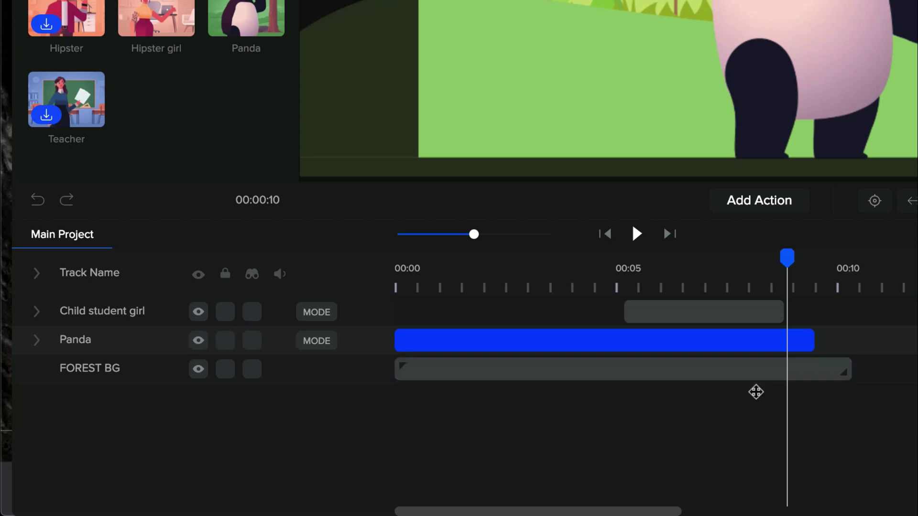
# Group the Child student girl, FOREST BG and Panda tracks and begin renaming the group Scene 1
pyautogui.click(721, 315)
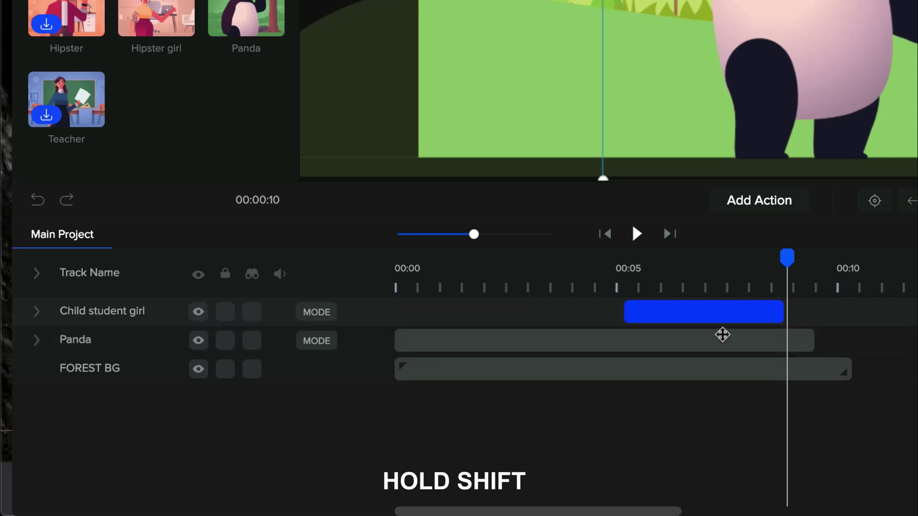
pyautogui.keyDown('shift'); pyautogui.click(718, 369); pyautogui.keyUp('shift')
pyautogui.keyDown('shift'); pyautogui.click(719, 350); pyautogui.keyUp('shift')
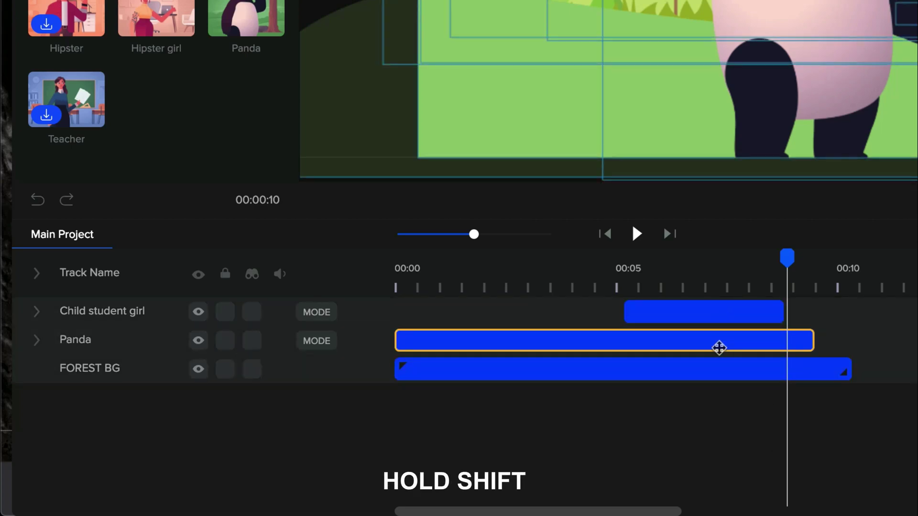
pyautogui.rightClick(718, 341)
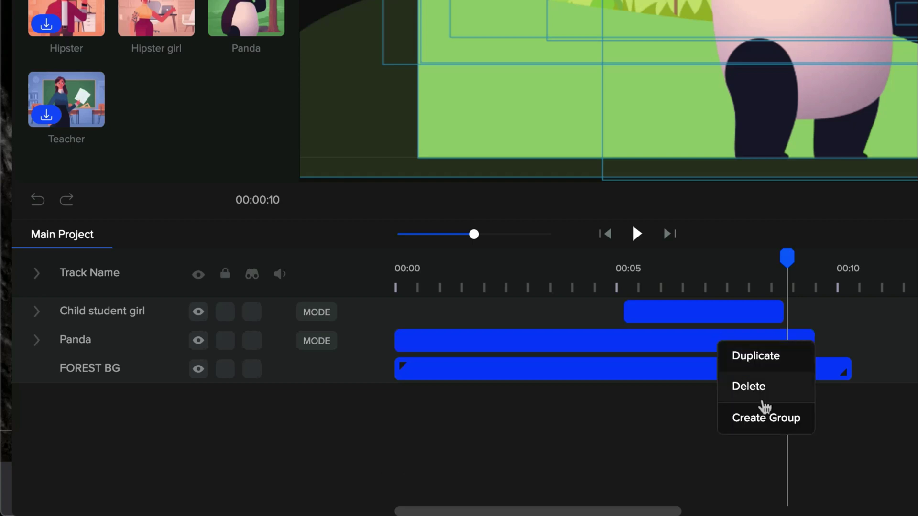
pyautogui.click(766, 419)
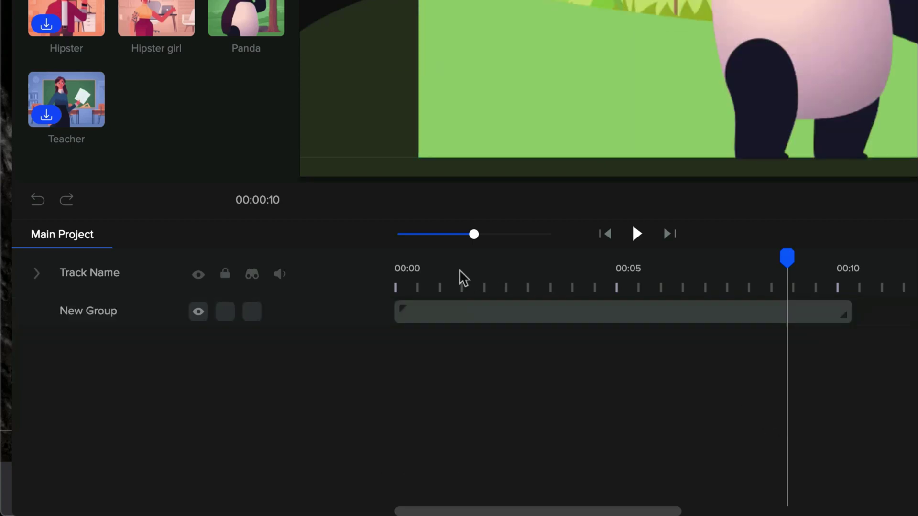
pyautogui.click(422, 277)
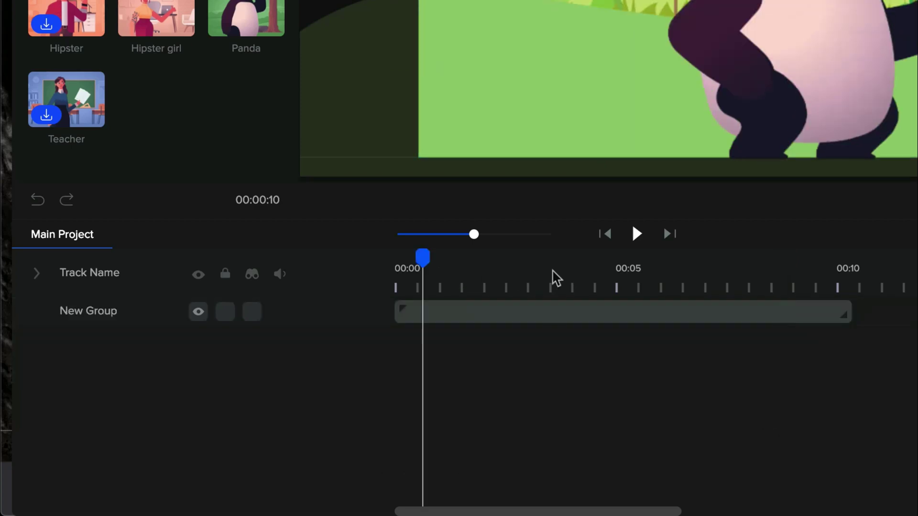
pyautogui.doubleClick(104, 311)
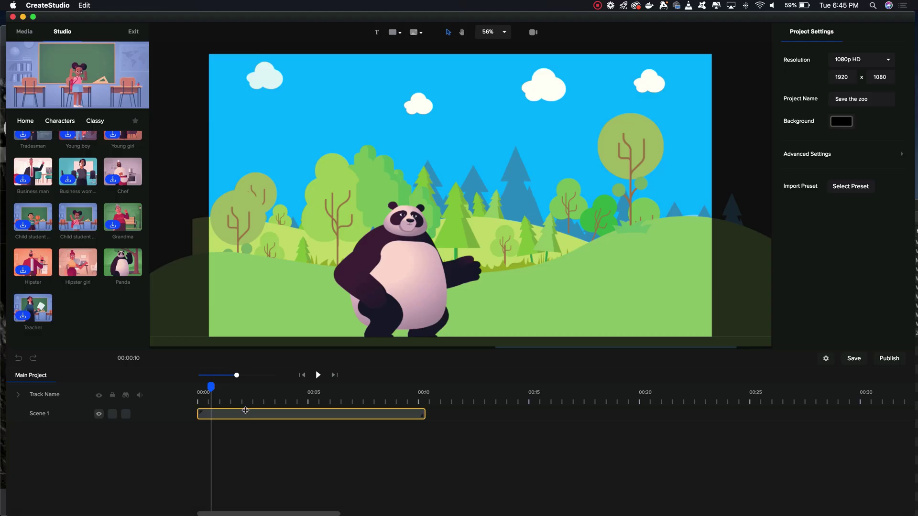
# Add the Supreme Nature Park background around 9 seconds and place the Lion character on it
pyautogui.click(315, 396)
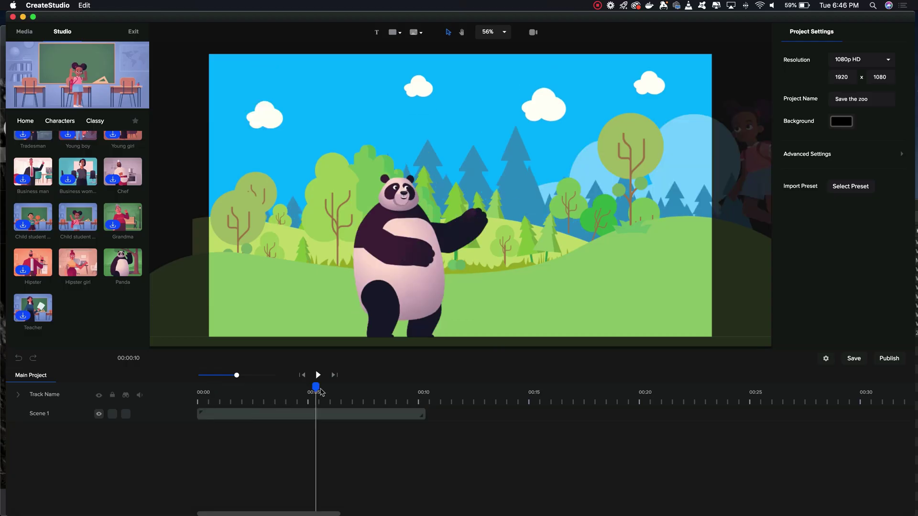
pyautogui.moveTo(317, 391); pyautogui.dragTo(404, 386)
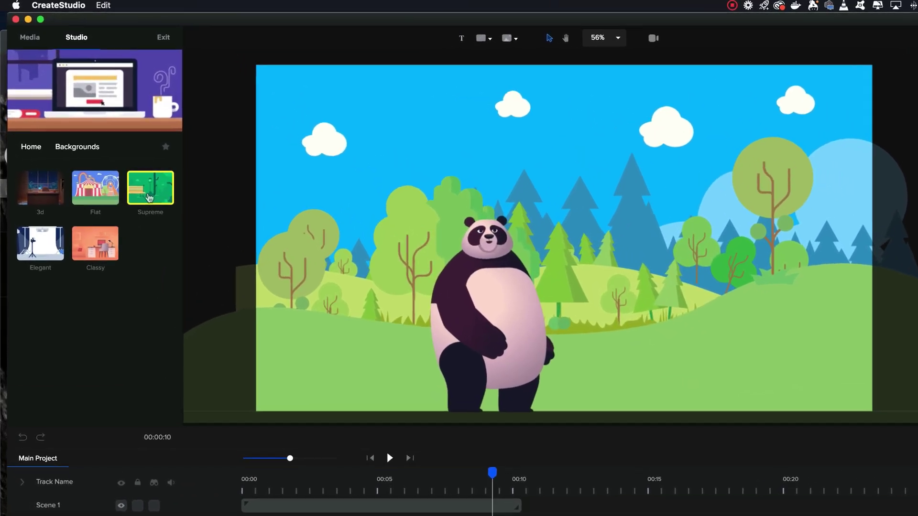
pyautogui.click(150, 198)
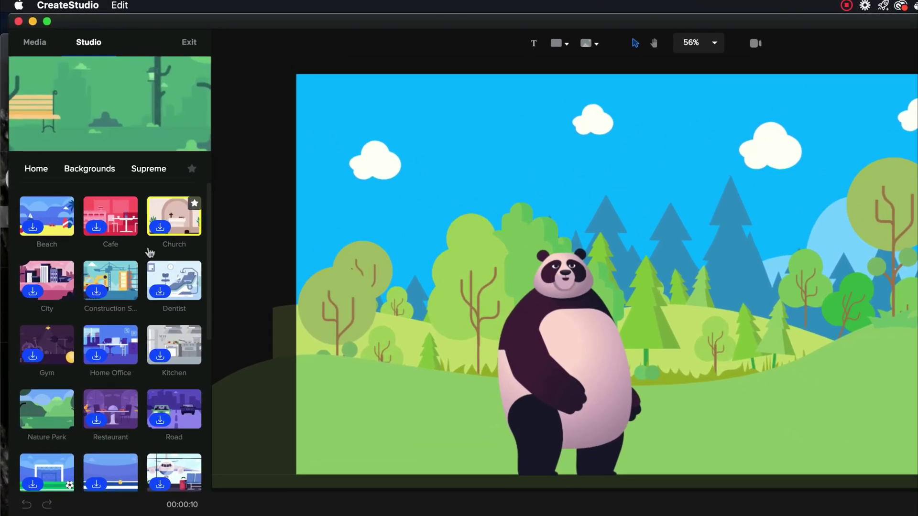
pyautogui.scroll(-3, 32, 258)
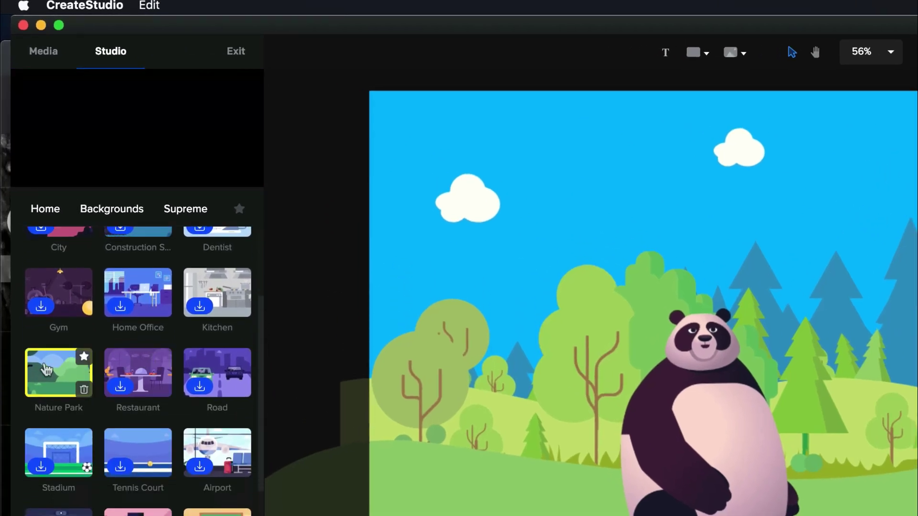
pyautogui.moveTo(47, 369)
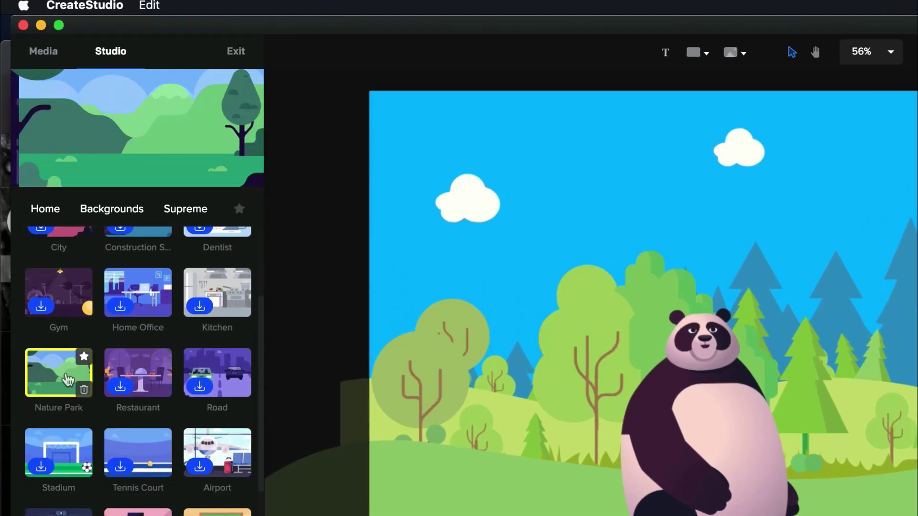
pyautogui.moveTo(68, 380); pyautogui.dragTo(917, 515)
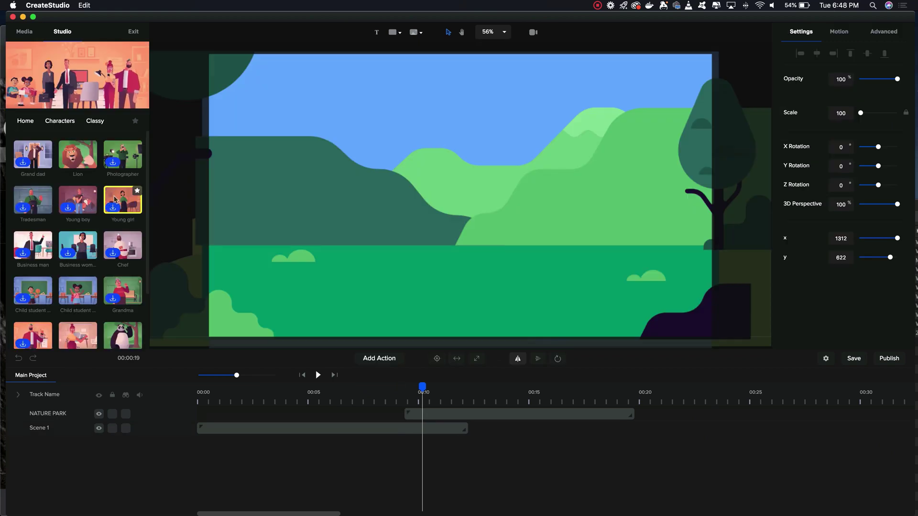
pyautogui.moveTo(78, 154)
pyautogui.mouseDown()
pyautogui.moveTo(419, 264)
pyautogui.moveTo(414, 270)
pyautogui.mouseUp()
pyautogui.moveTo(466, 250); pyautogui.dragTo(463, 240)
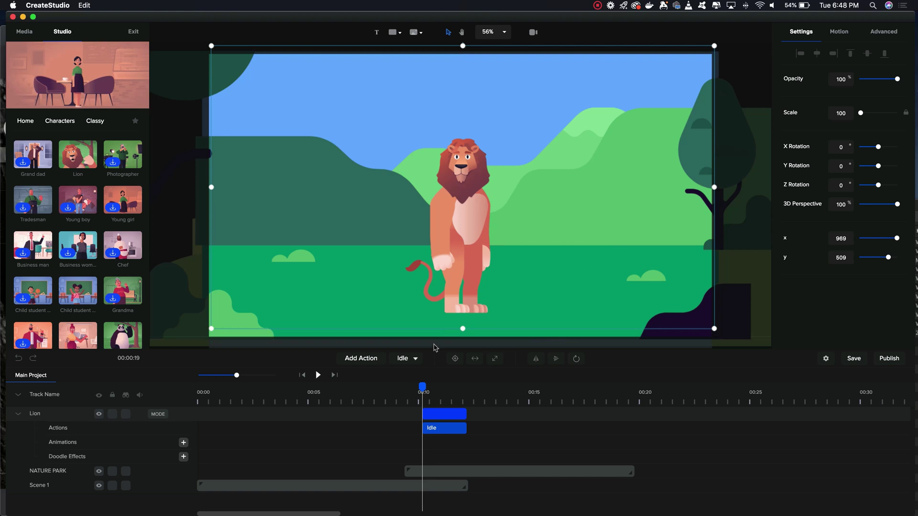
# Switch the lion's action from Idle to Working On Pc and preview it
pyautogui.moveTo(431, 387); pyautogui.dragTo(438, 387)
pyautogui.click(436, 412)
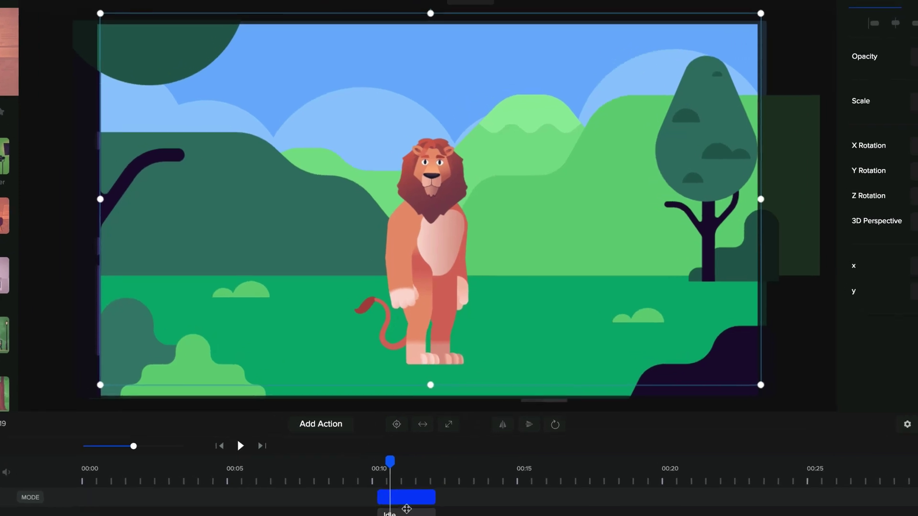
pyautogui.click(369, 424)
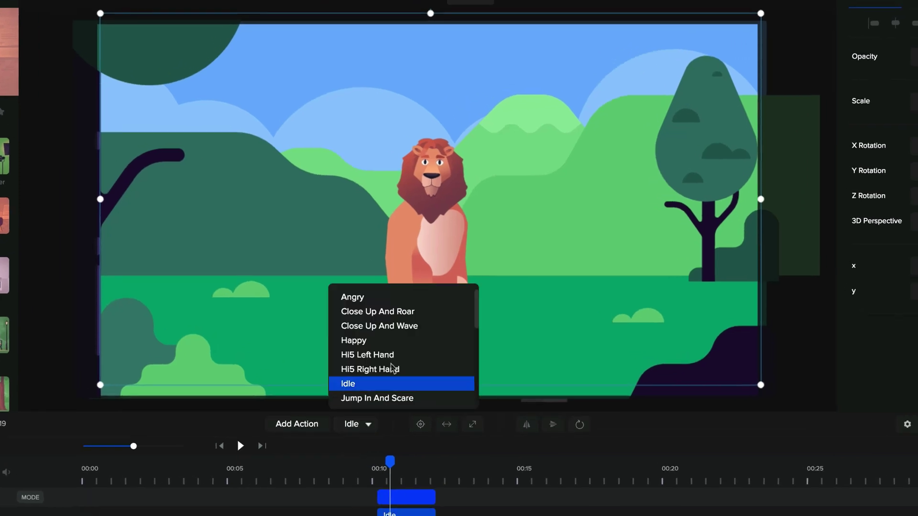
pyautogui.scroll(-5, 390, 368)
pyautogui.scroll(-3, 390, 367)
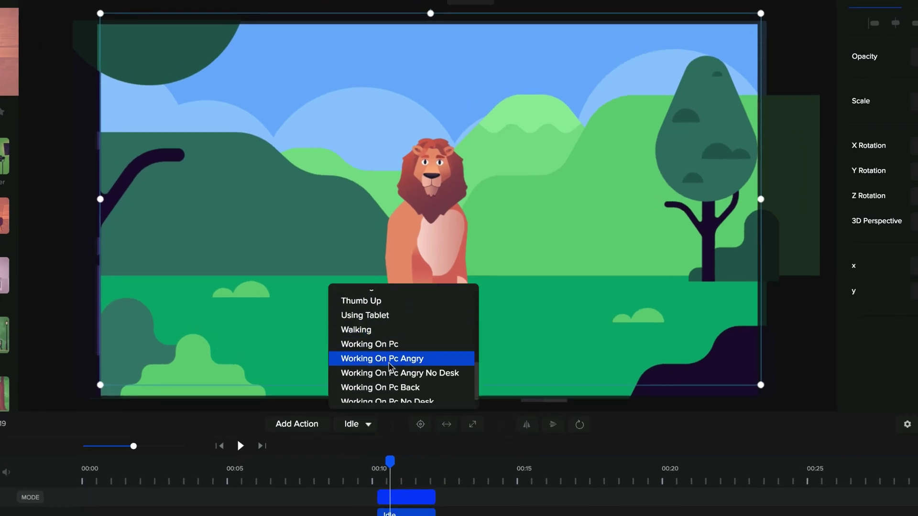
pyautogui.click(389, 343)
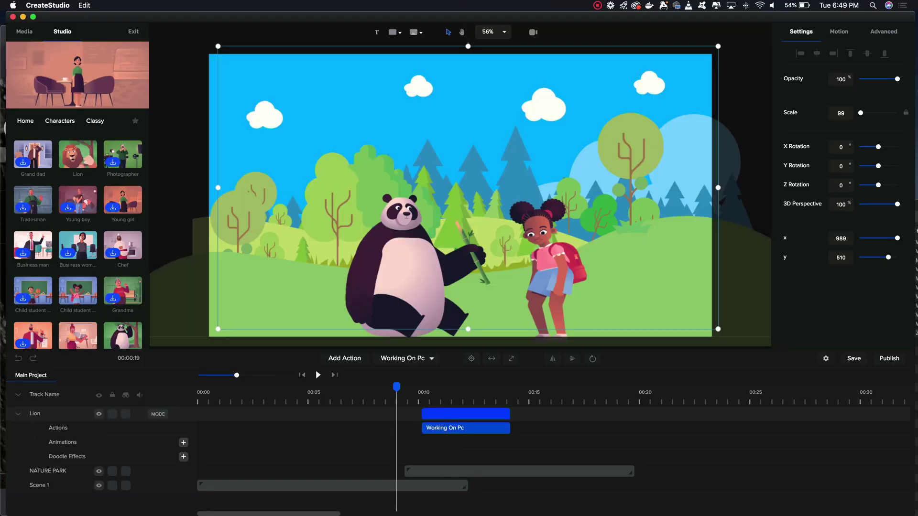
pyautogui.press('space')
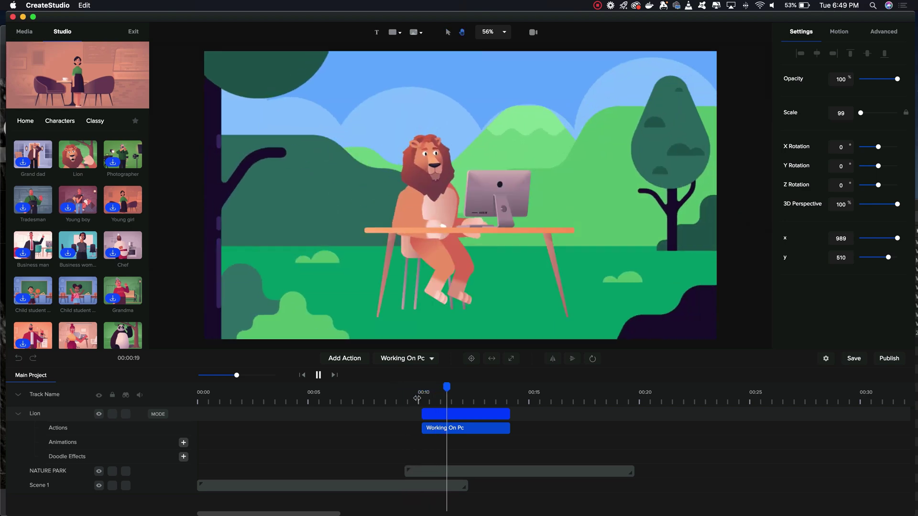
pyautogui.press('space')
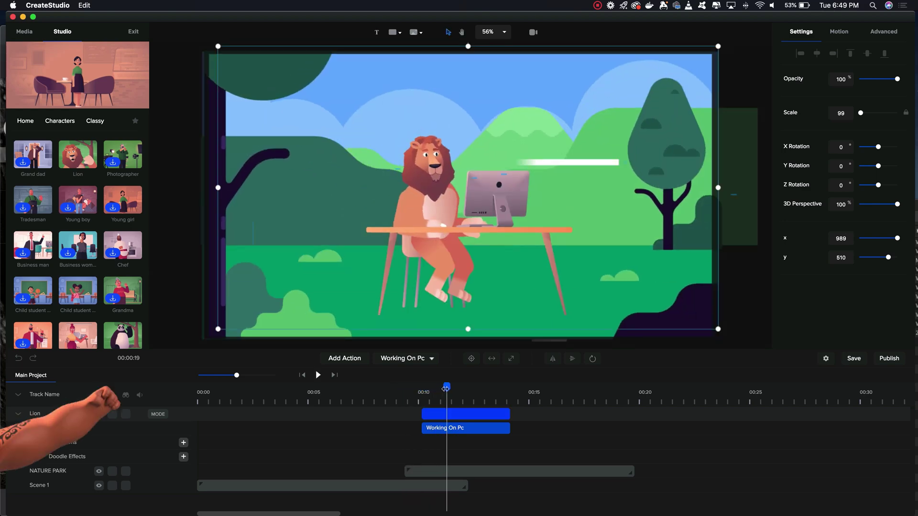
pyautogui.click(474, 395)
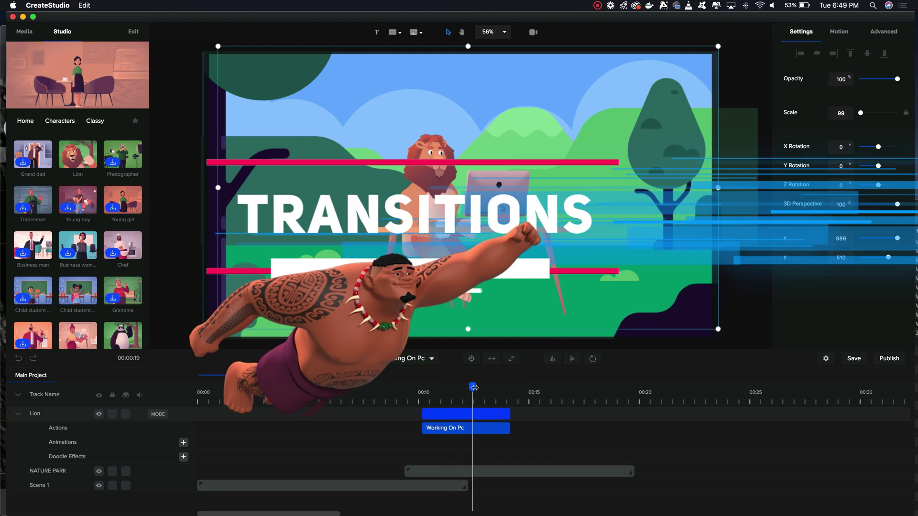
pyautogui.click(31, 404)
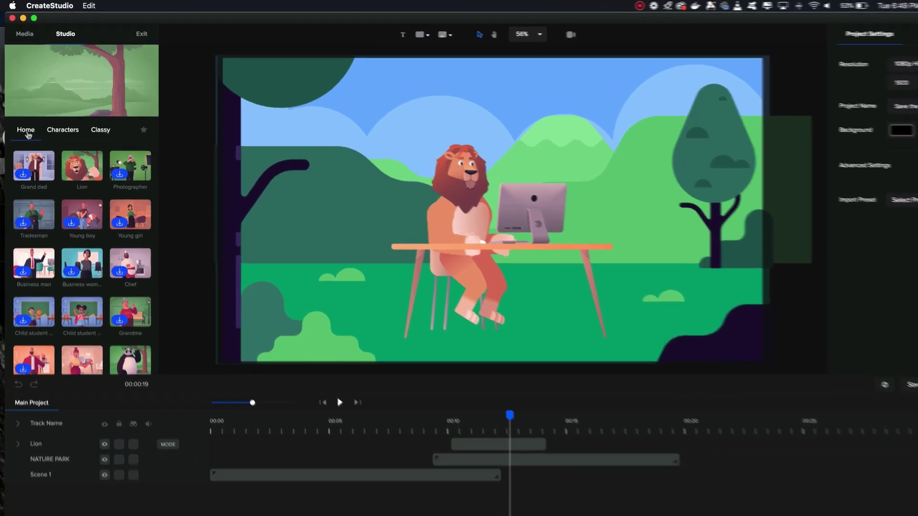
pyautogui.click(25, 120)
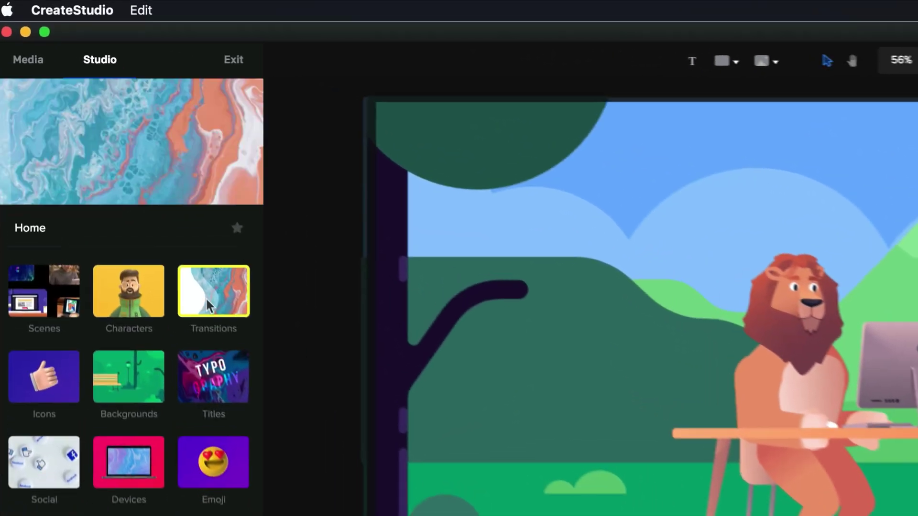
pyautogui.click(208, 306)
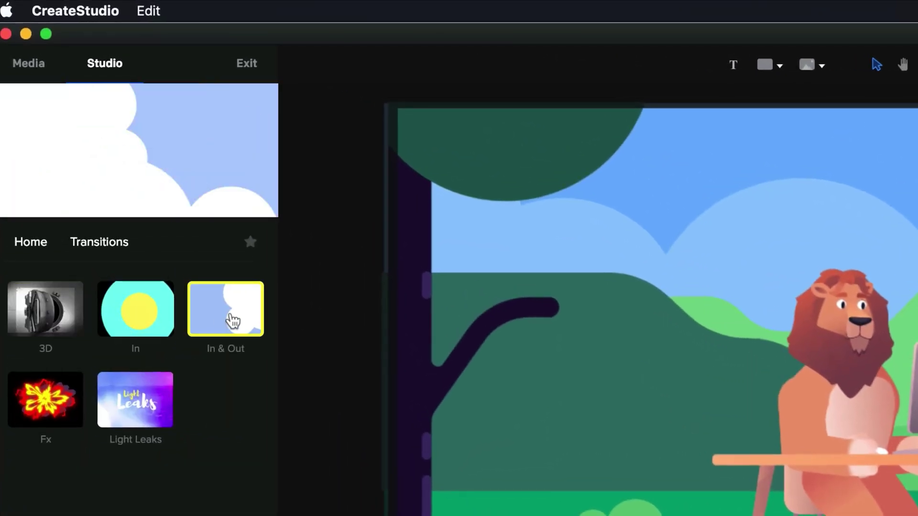
pyautogui.click(232, 319)
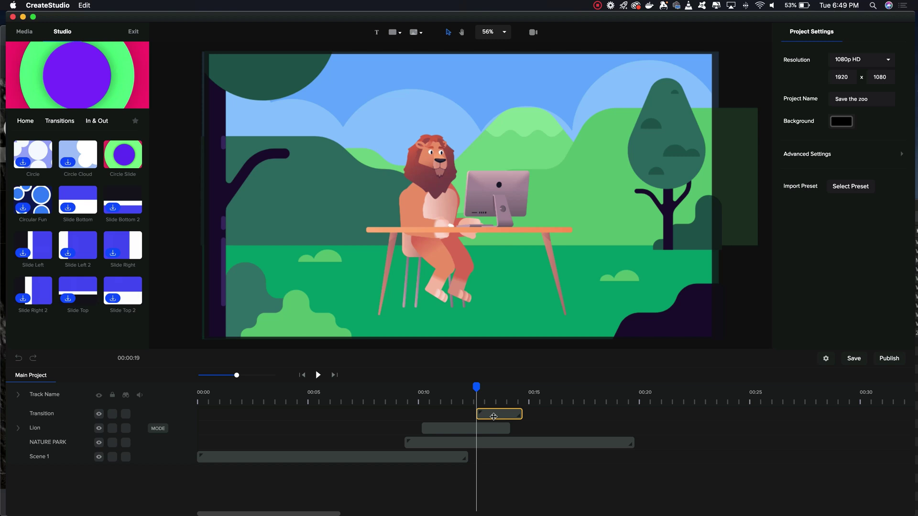
pyautogui.moveTo(493, 416); pyautogui.dragTo(431, 417)
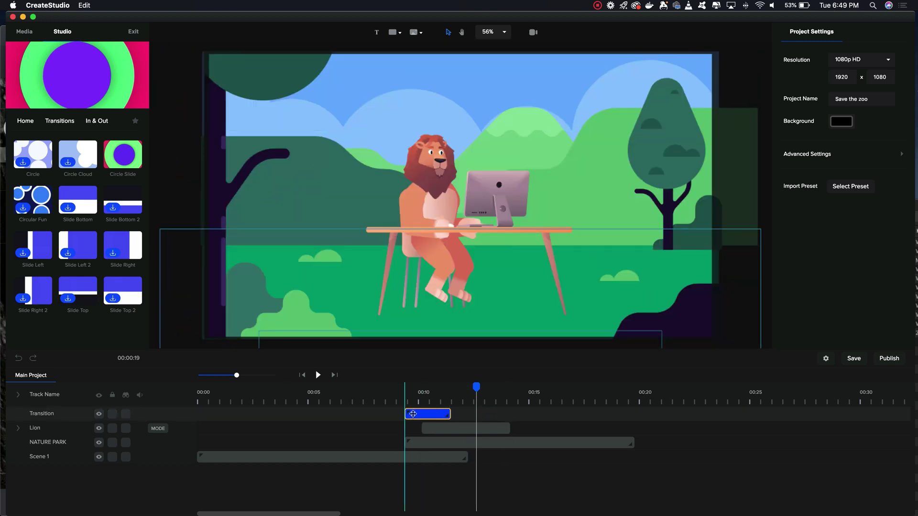
pyautogui.click(401, 392)
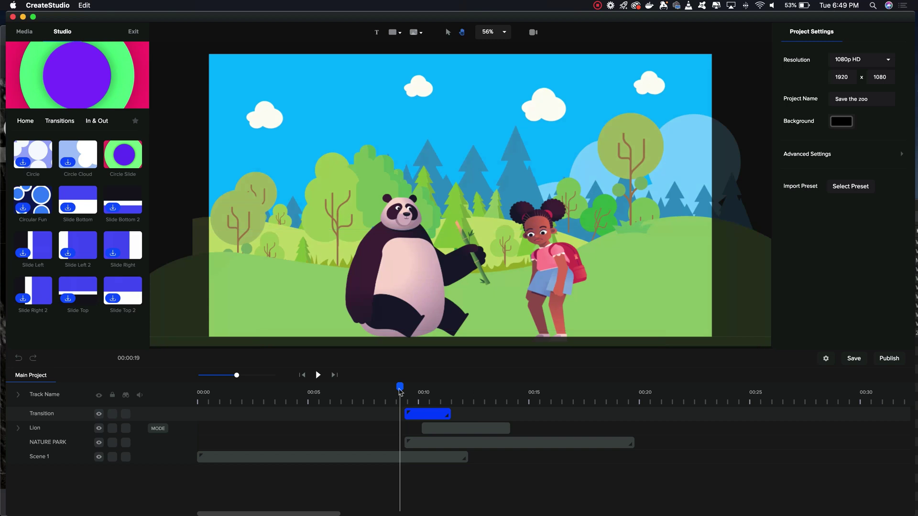
pyautogui.press('space')
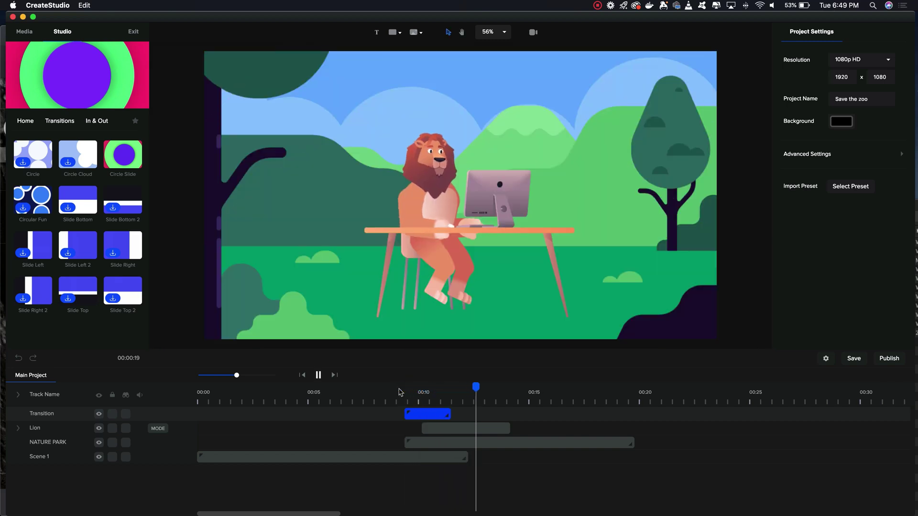
pyautogui.press('space')
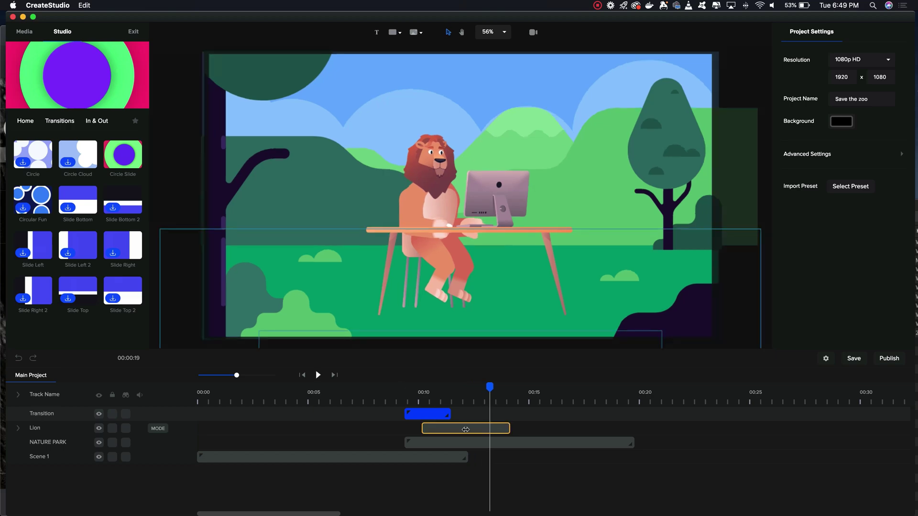
pyautogui.click(342, 120)
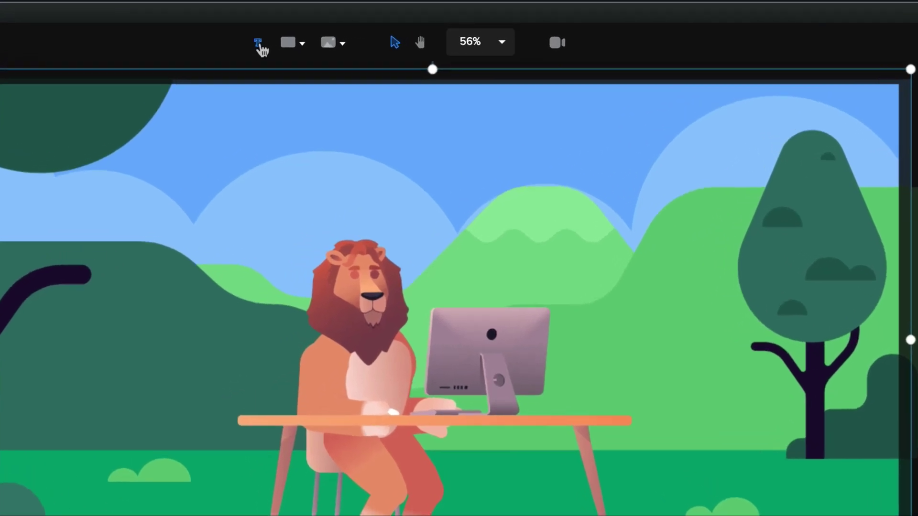
pyautogui.click(465, 247)
pyautogui.moveTo(451, 367); pyautogui.dragTo(552, 270)
pyautogui.doubleClick(537, 273)
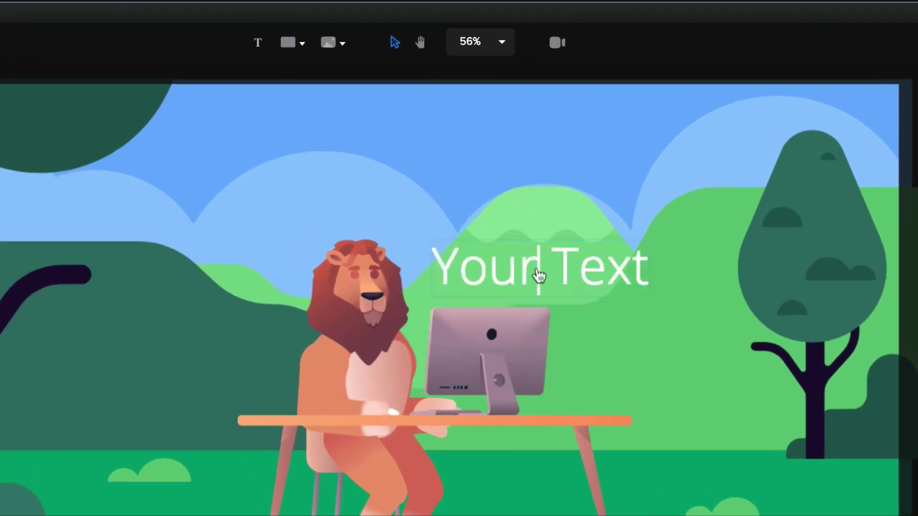
pyautogui.tripleClick(537, 274)
pyautogui.write('www.savethezoo.')
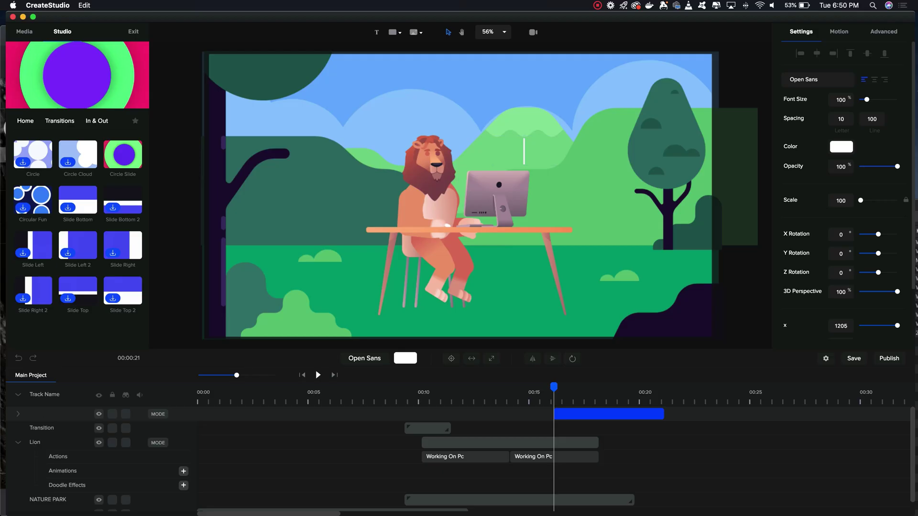
pyautogui.write('com')
pyautogui.press('Escape')
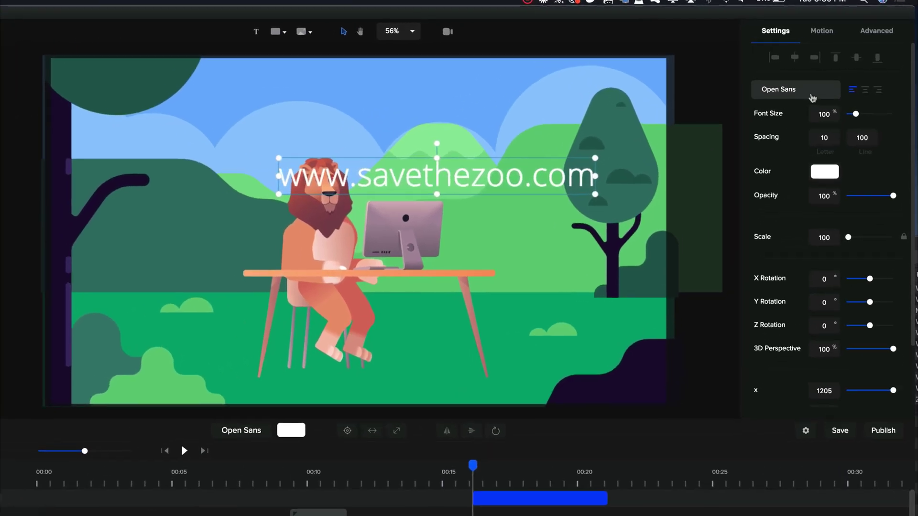
# Set the URL text font to Bebas Neue and make its clip start earlier
pyautogui.click(822, 80)
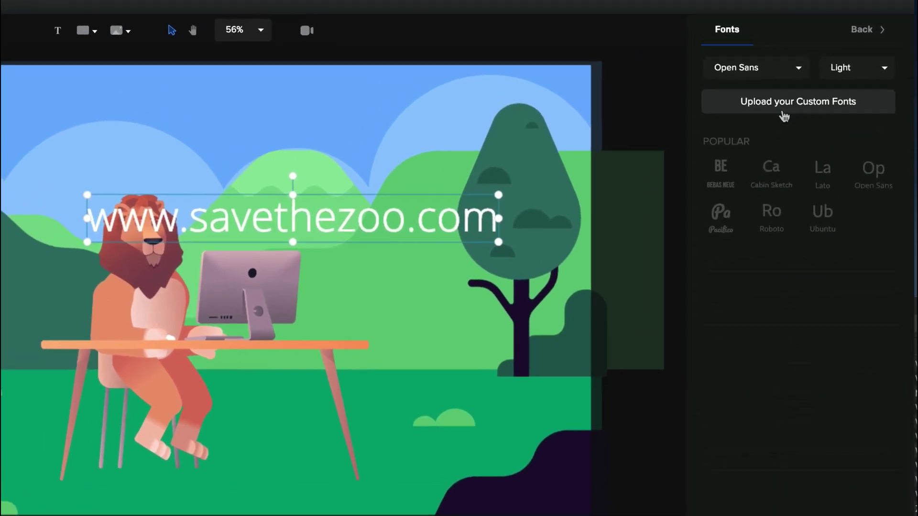
pyautogui.click(707, 182)
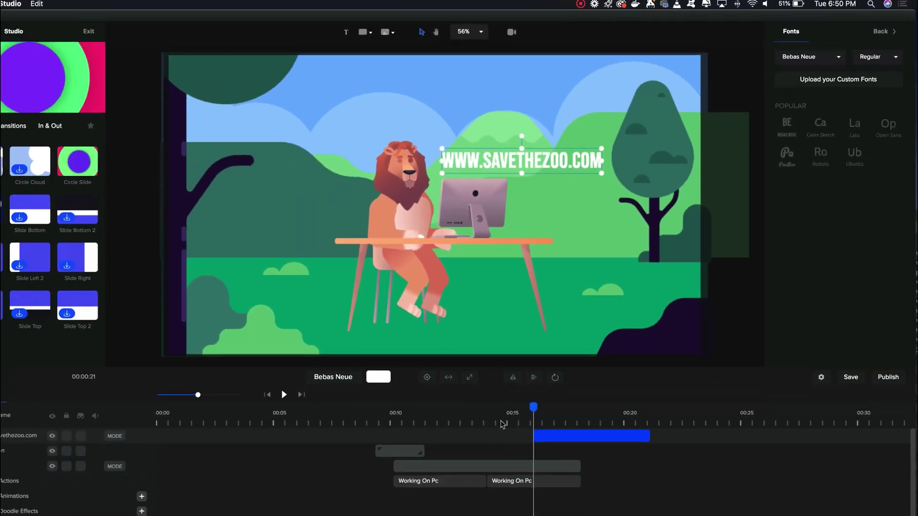
pyautogui.click(516, 398)
pyautogui.press('space')
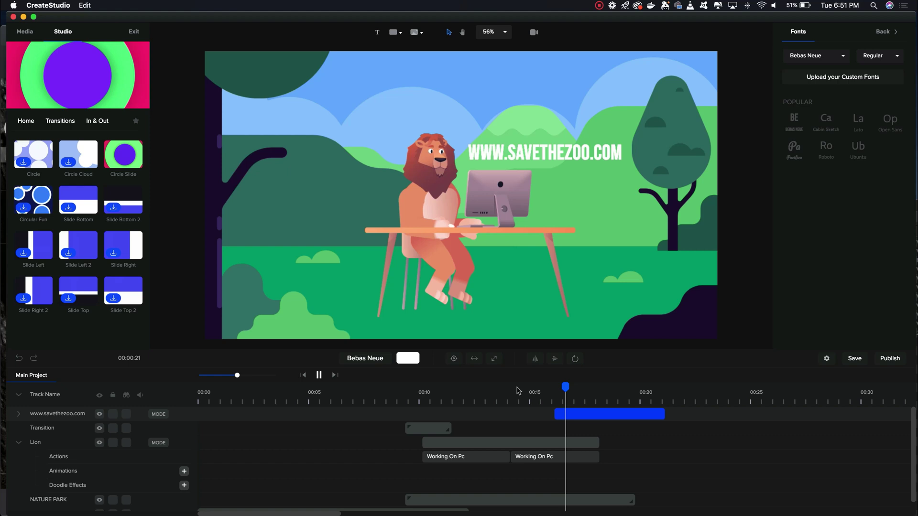
pyautogui.moveTo(557, 413); pyautogui.dragTo(256, 411)
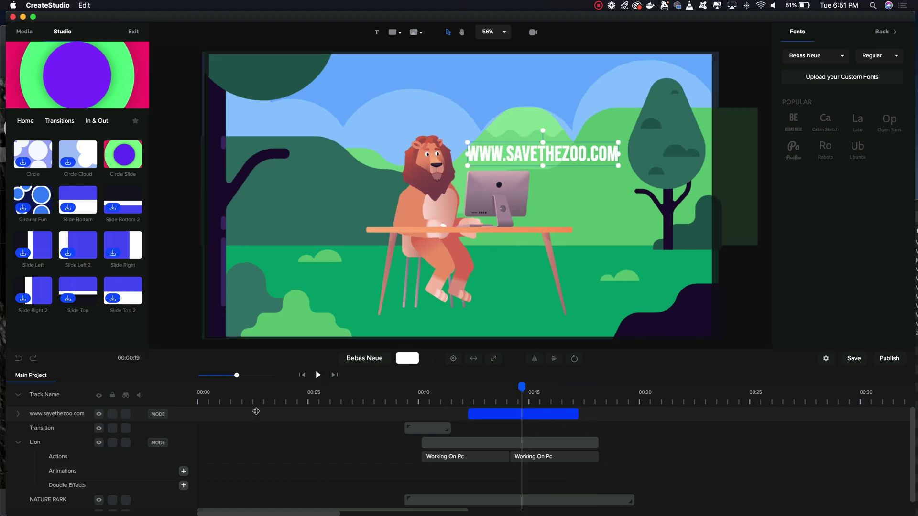
pyautogui.click(18, 414)
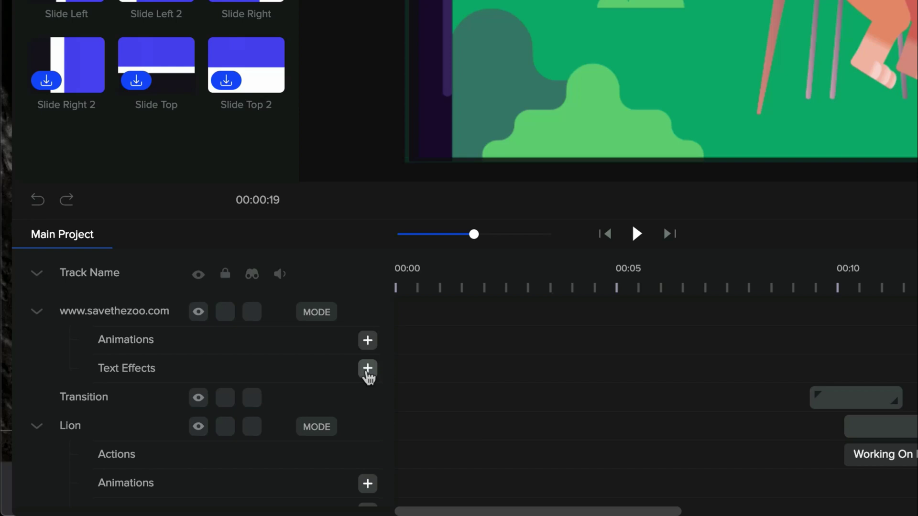
# Apply a Doodle text effect to the URL text with the hand size reduced to 26
pyautogui.click(368, 369)
pyautogui.click(551, 203)
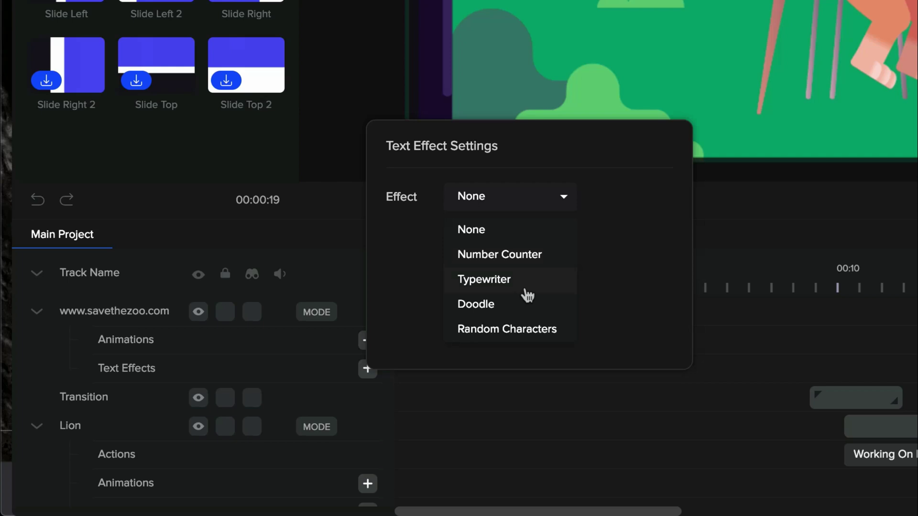
pyautogui.click(504, 311)
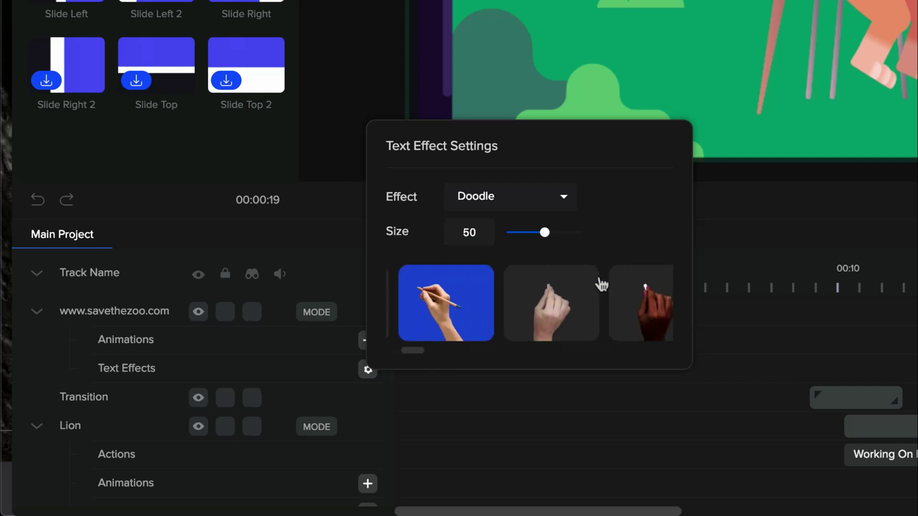
pyautogui.hscroll(10, 601, 284)
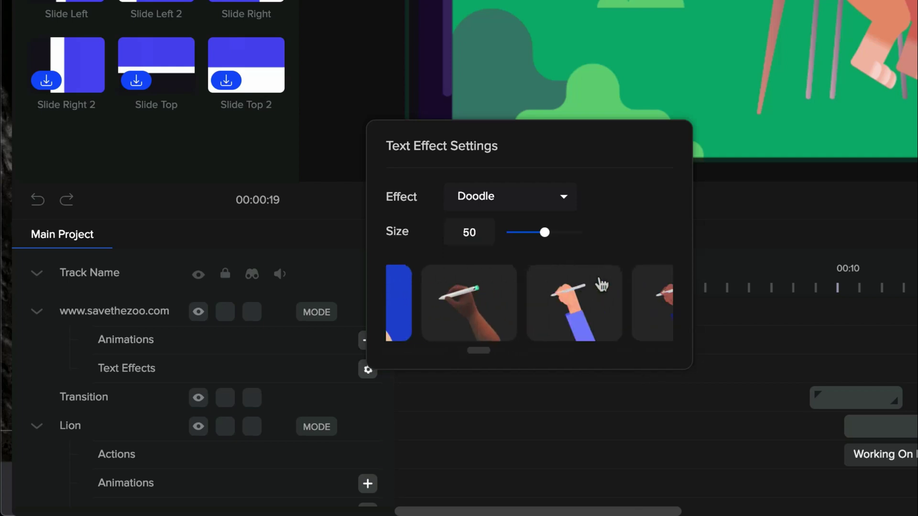
pyautogui.hscroll(8, 602, 285)
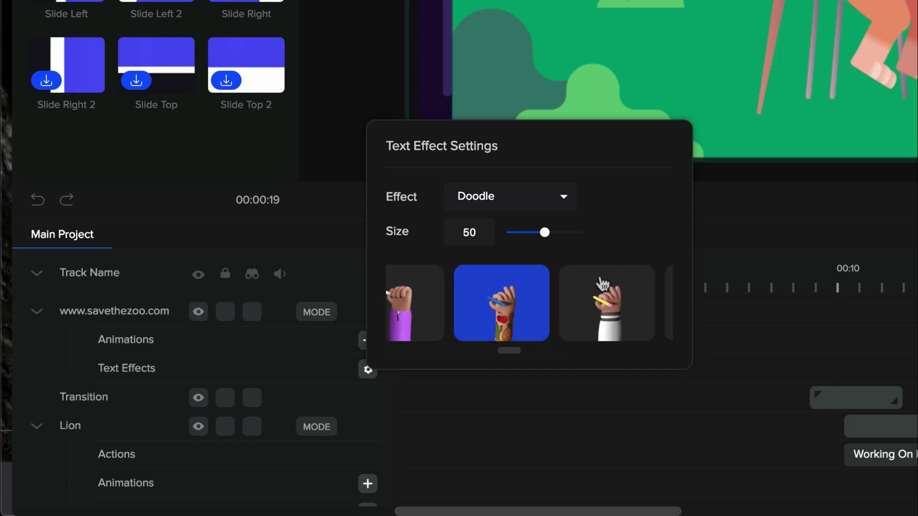
pyautogui.hscroll(3, 596, 286)
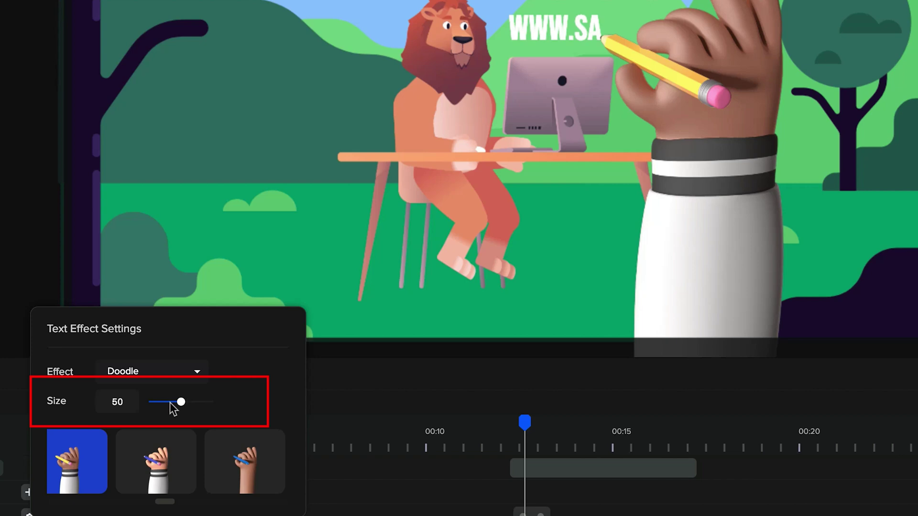
pyautogui.moveTo(544, 232); pyautogui.dragTo(525, 236)
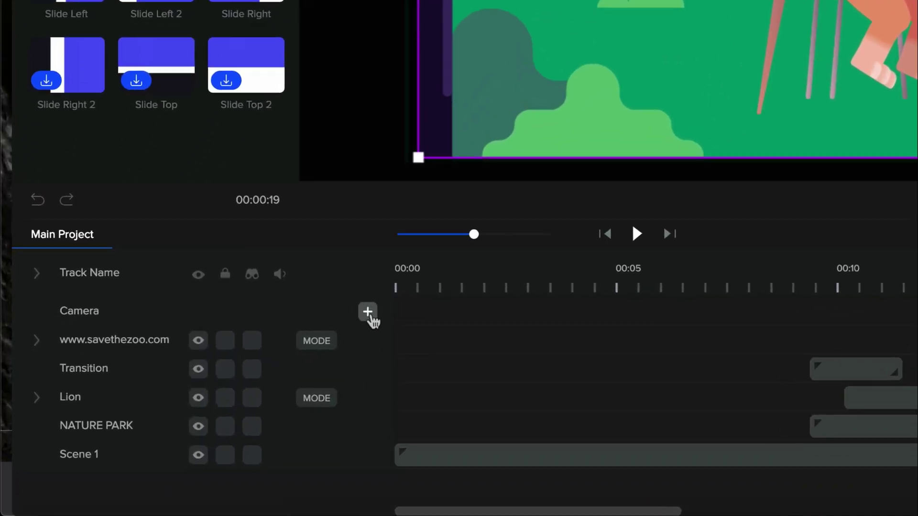
# Key a camera zoom at about 00:12 pushing in on the lion and URL, then preview
pyautogui.click(368, 312)
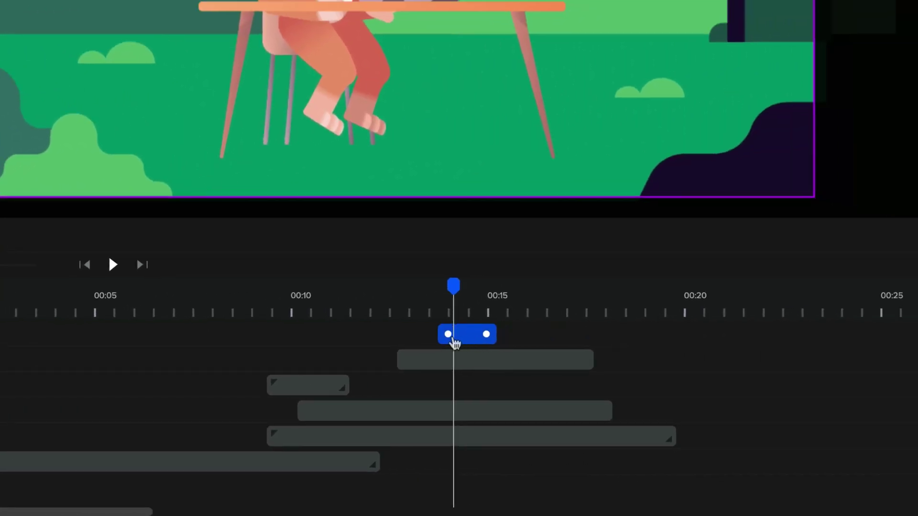
pyautogui.moveTo(454, 344); pyautogui.dragTo(399, 345)
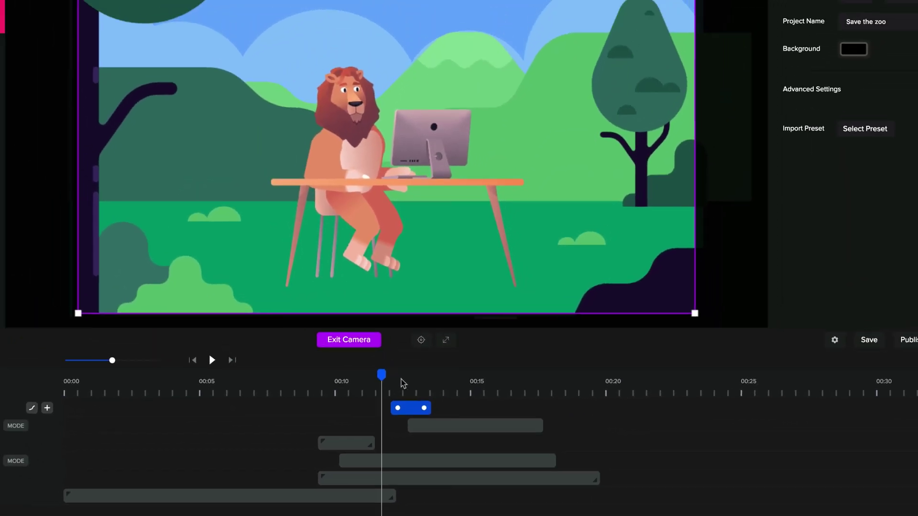
pyautogui.moveTo(384, 378); pyautogui.dragTo(433, 376)
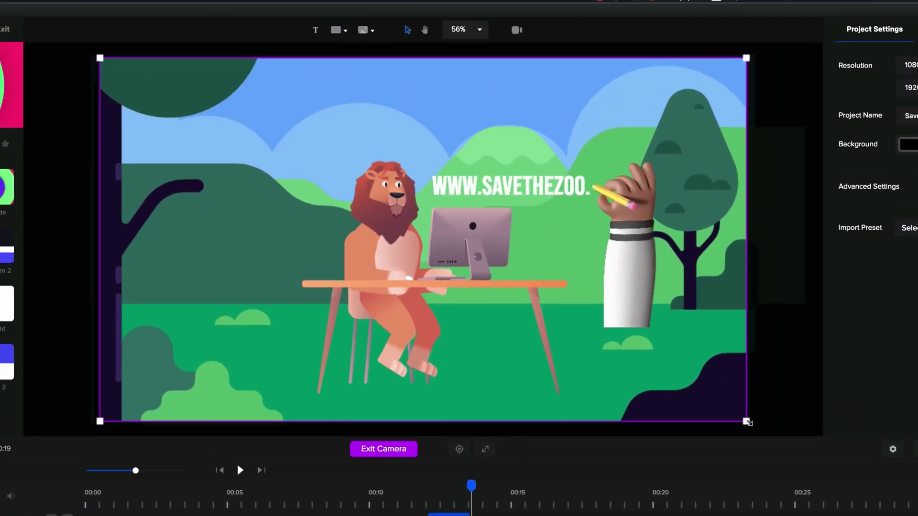
pyautogui.moveTo(701, 393); pyautogui.dragTo(669, 358)
pyautogui.moveTo(471, 486); pyautogui.dragTo(383, 487)
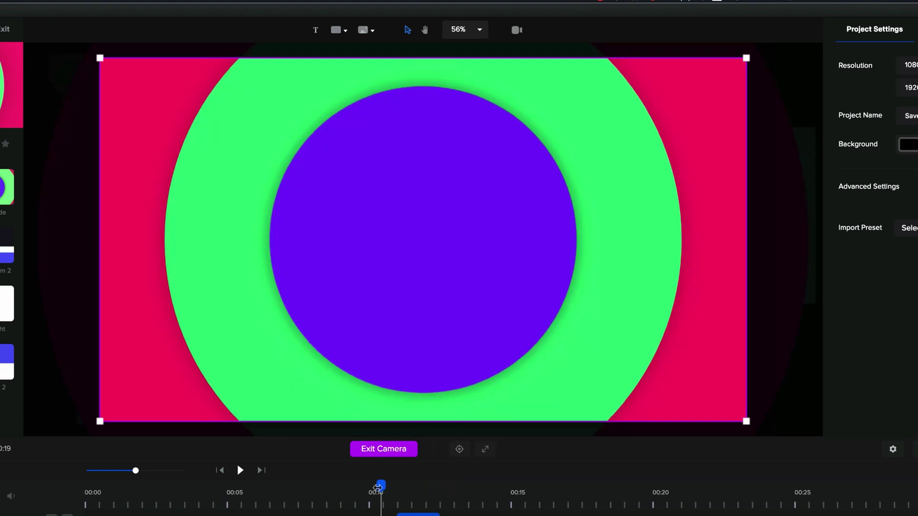
pyautogui.press('space')
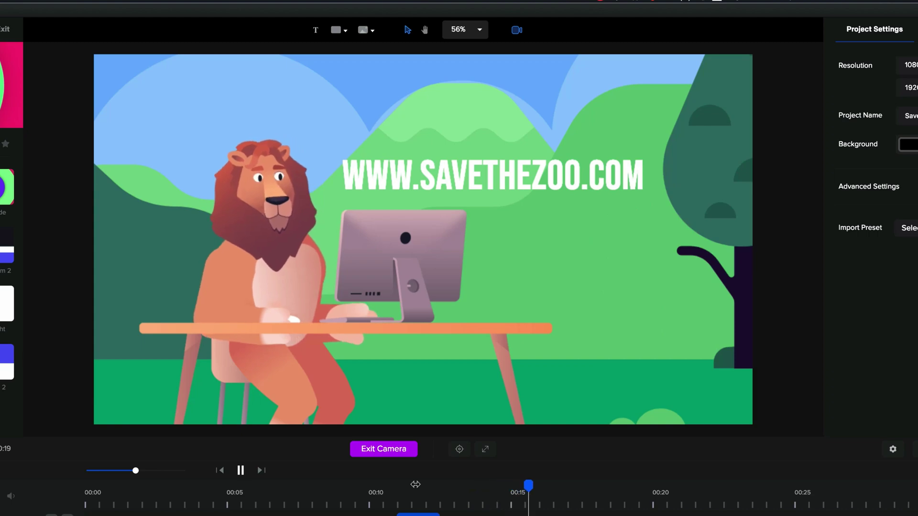
pyautogui.click(500, 472)
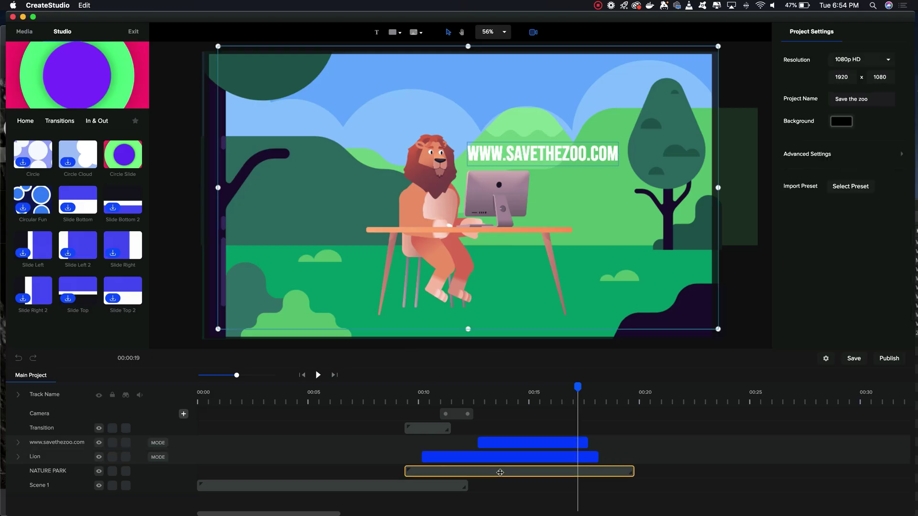
pyautogui.keyDown('shift'); pyautogui.click(500, 457); pyautogui.keyUp('shift')
pyautogui.keyDown('shift'); pyautogui.click(502, 442); pyautogui.keyUp('shift')
pyautogui.rightClick(501, 443)
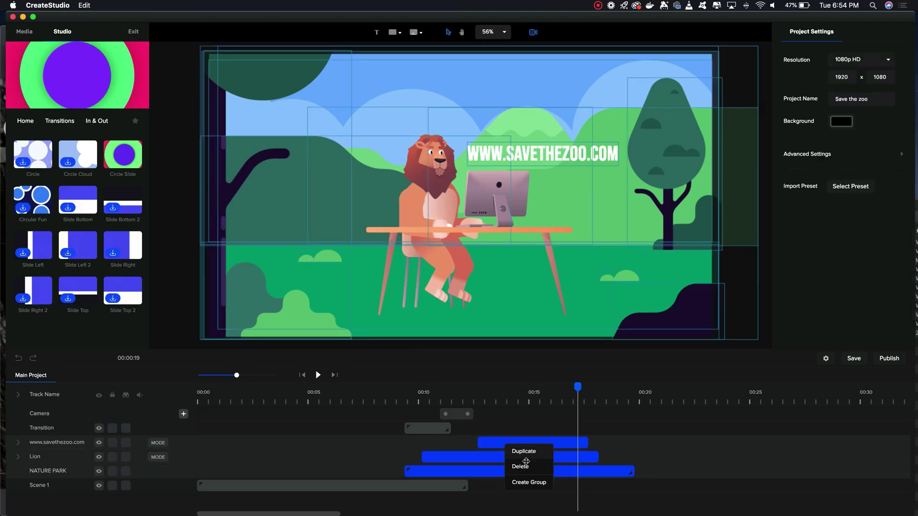
pyautogui.click(531, 484)
pyautogui.doubleClick(48, 442)
pyautogui.write('S')
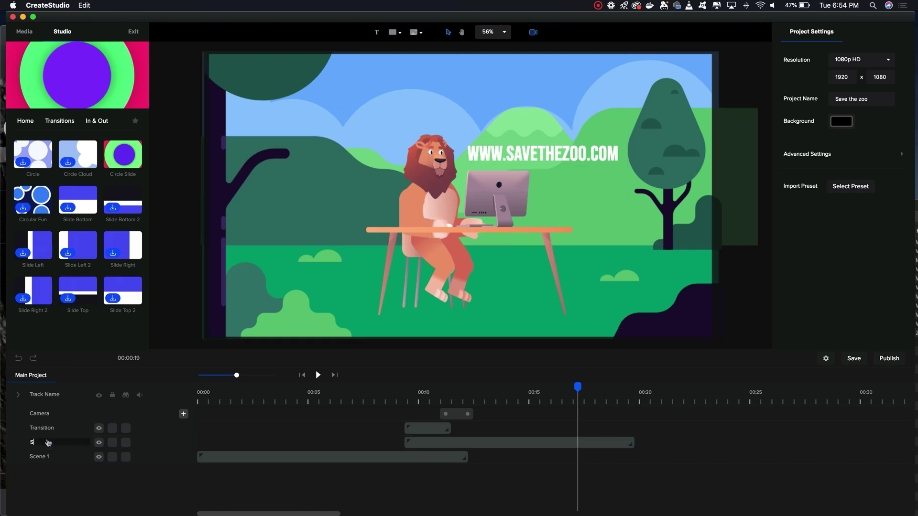
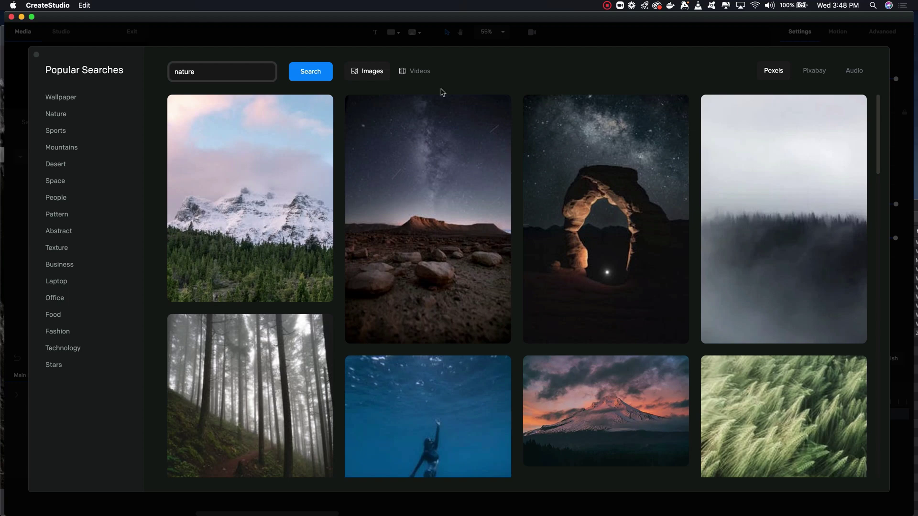
# Import the Keeping fit track from the Happy audio category into Project Media
pyautogui.click(411, 73)
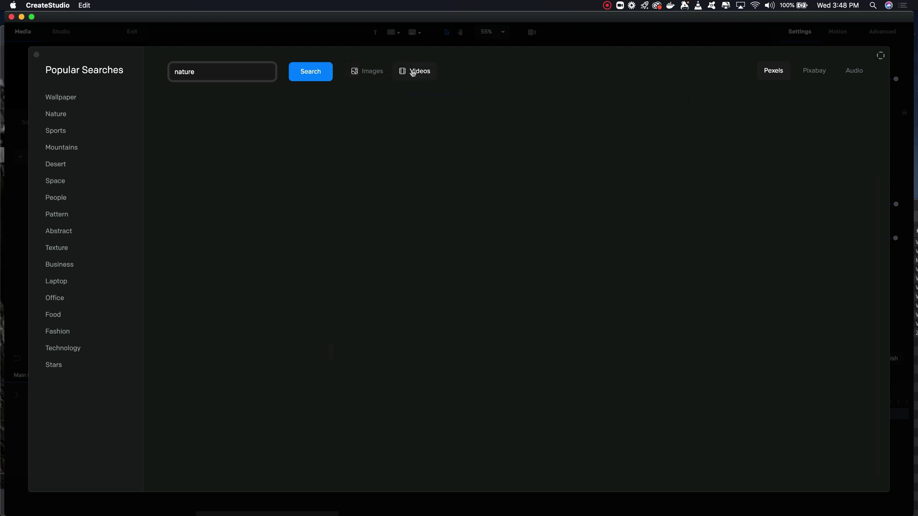
pyautogui.scroll(-10, 433, 153)
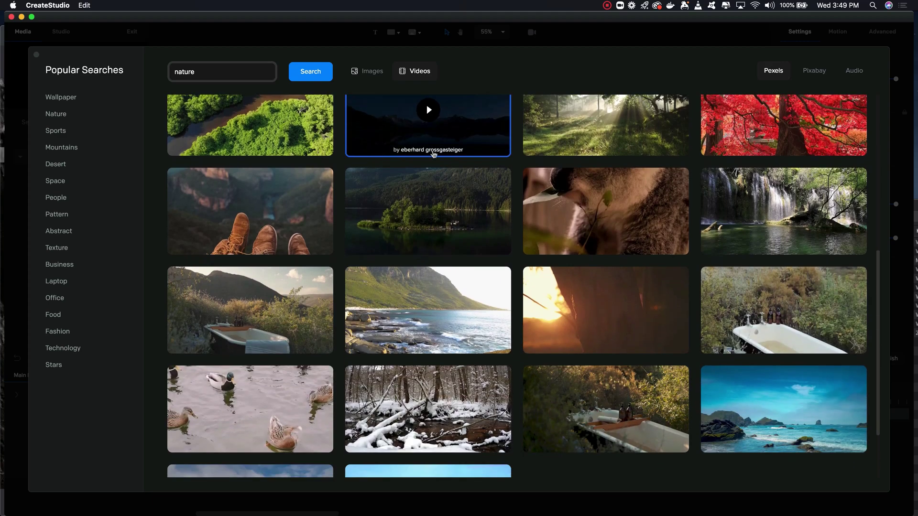
pyautogui.click(850, 71)
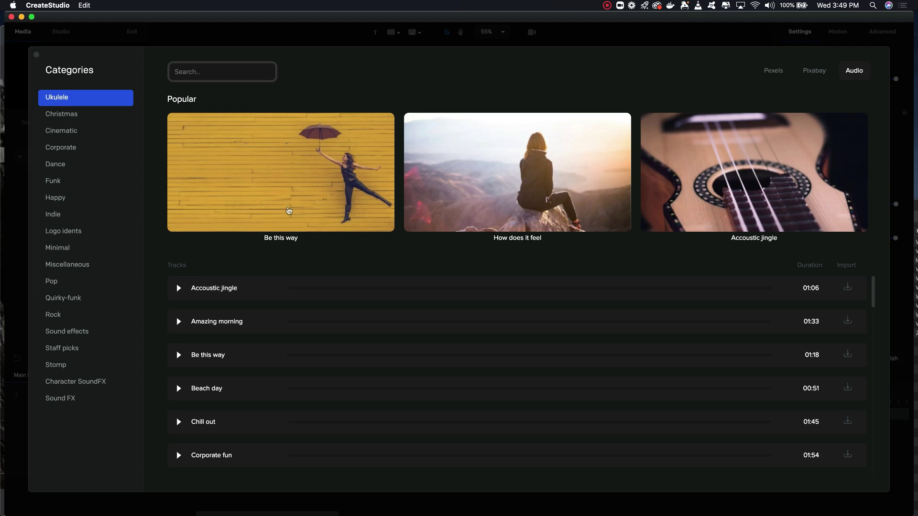
pyautogui.scroll(-5, 294, 290)
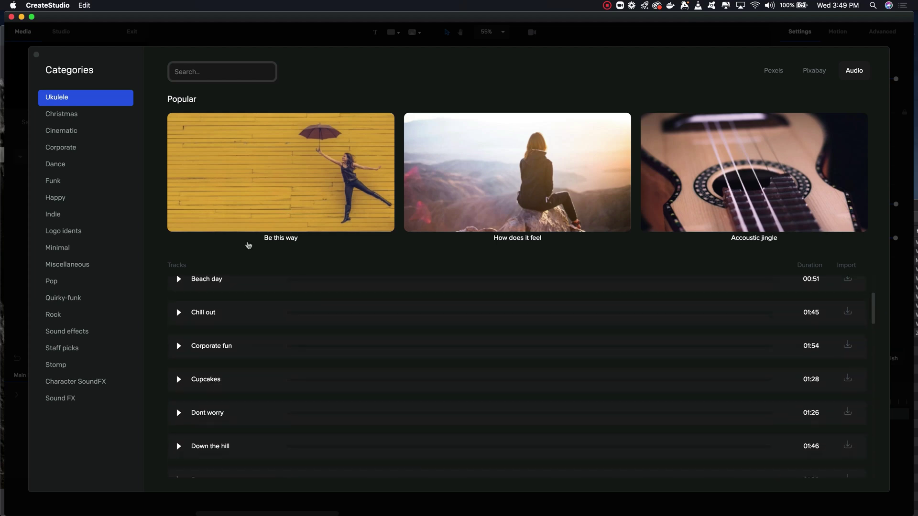
pyautogui.click(72, 198)
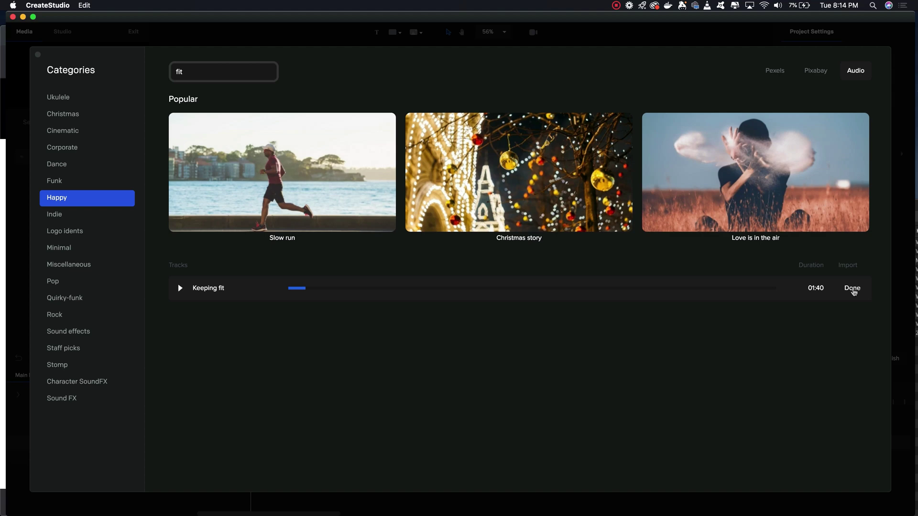
pyautogui.click(37, 56)
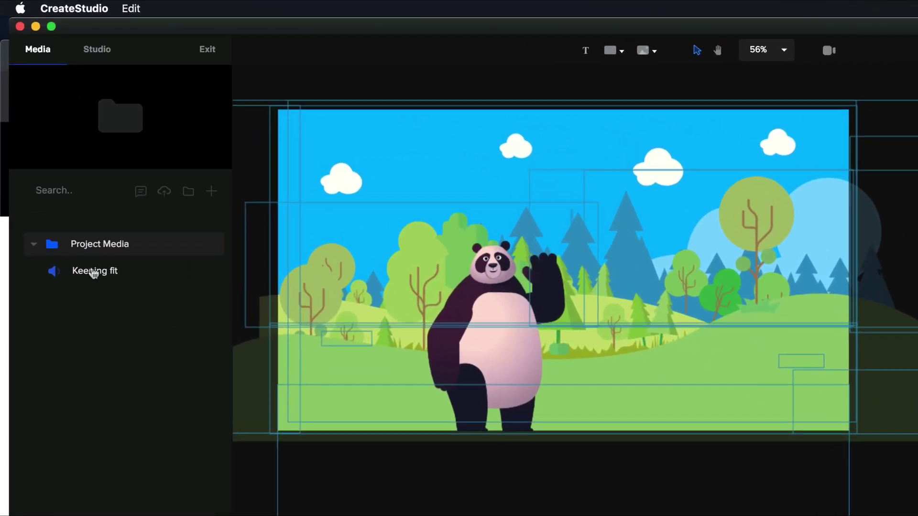
# Place Keeping fit on the bottom timeline track, starting at 00:00
pyautogui.moveTo(94, 272); pyautogui.dragTo(61, 515)
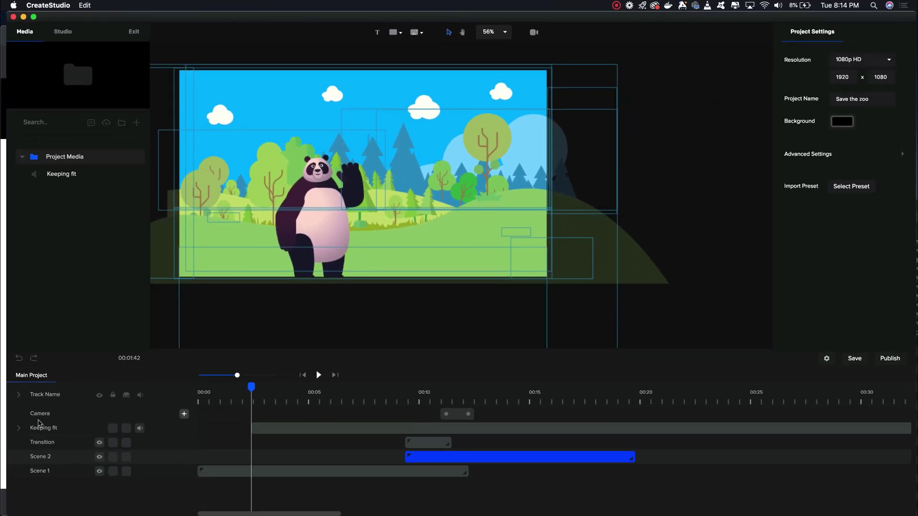
pyautogui.moveTo(39, 423); pyautogui.dragTo(41, 474)
pyautogui.click(279, 478)
pyautogui.moveTo(318, 478); pyautogui.dragTo(256, 475)
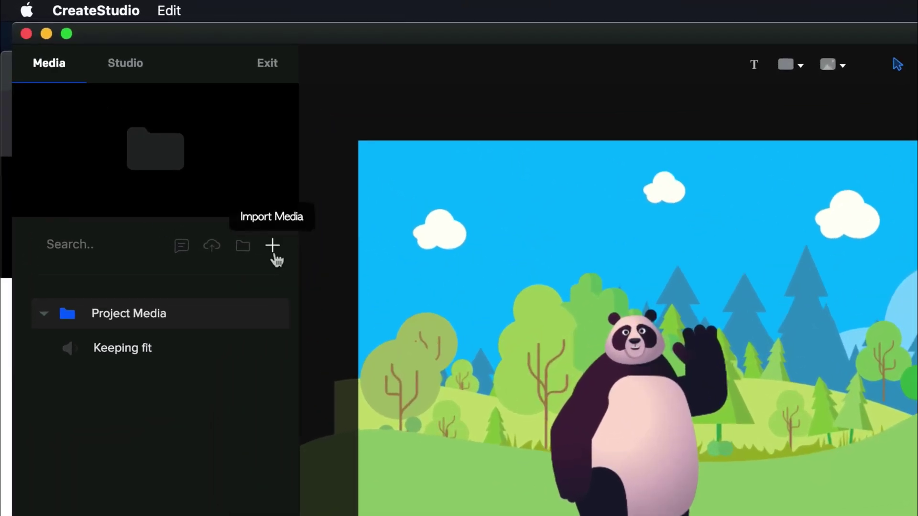
# Generate an English (US) text-to-speech narration of the donation script with voice Kate and import it to media
pyautogui.click(181, 246)
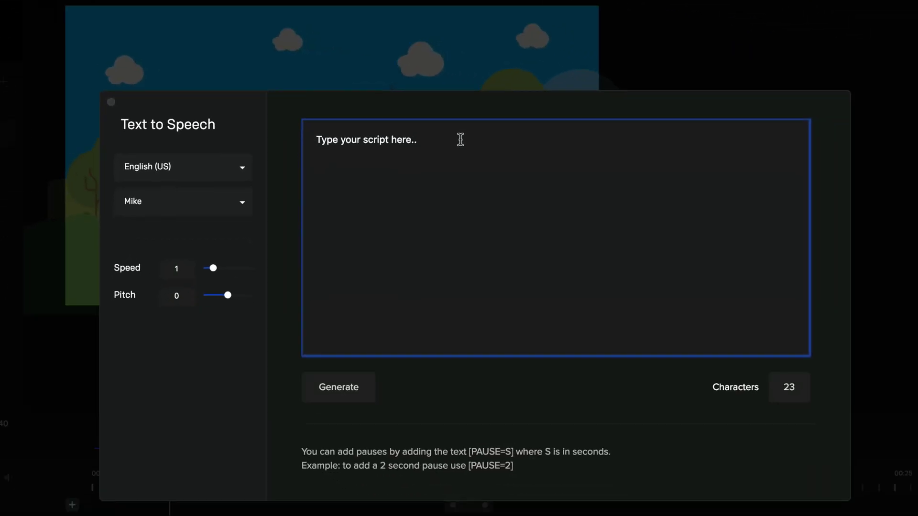
pyautogui.moveTo(459, 139); pyautogui.dragTo(280, 109)
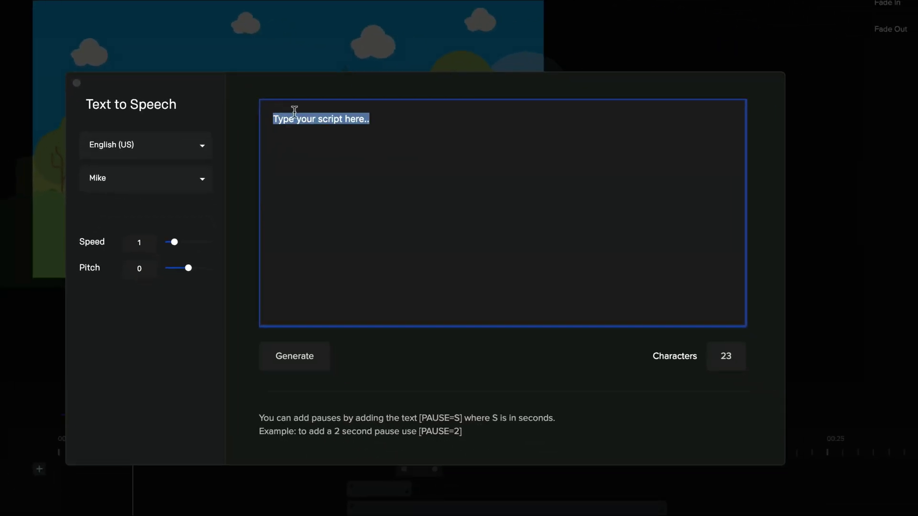
pyautogui.write('Meet baboo, The fun and happy panda that keeps the kids happy at the zoo. But, without your donations baboo and all the other animals will go hungry [PAUSE=1] Help today by visiting savethezoo.com')
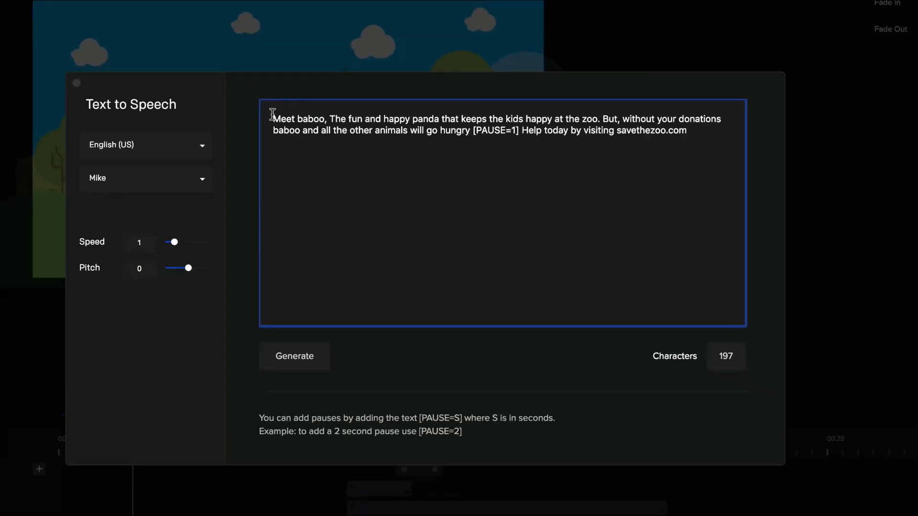
pyautogui.moveTo(272, 115); pyautogui.dragTo(676, 140)
pyautogui.click(199, 145)
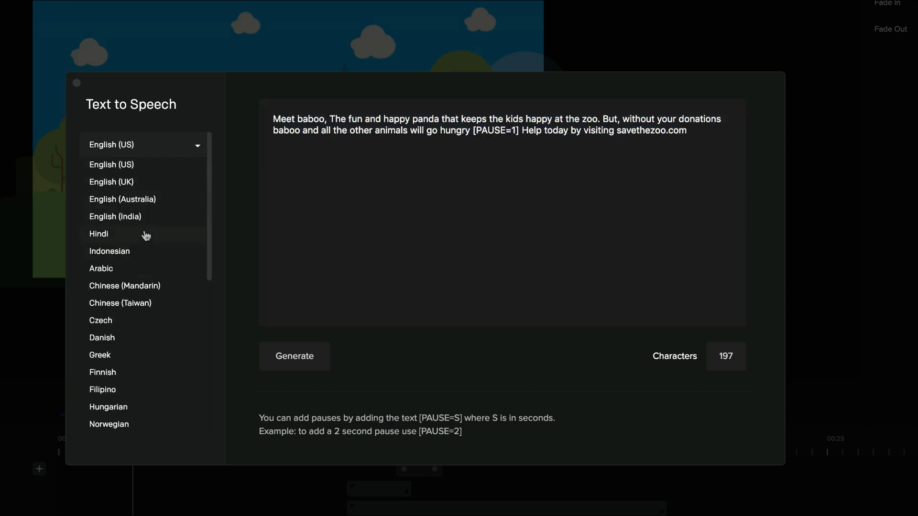
pyautogui.press('Escape')
pyautogui.click(200, 179)
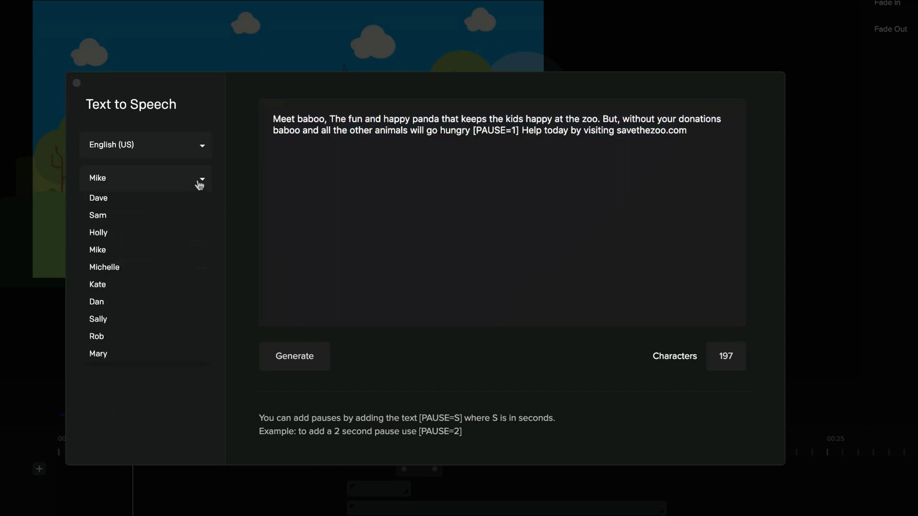
pyautogui.click(120, 288)
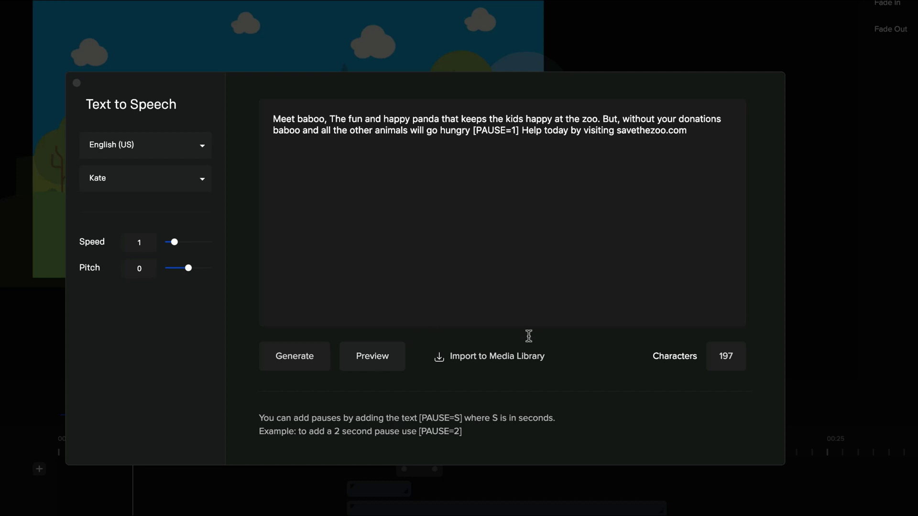
pyautogui.click(454, 357)
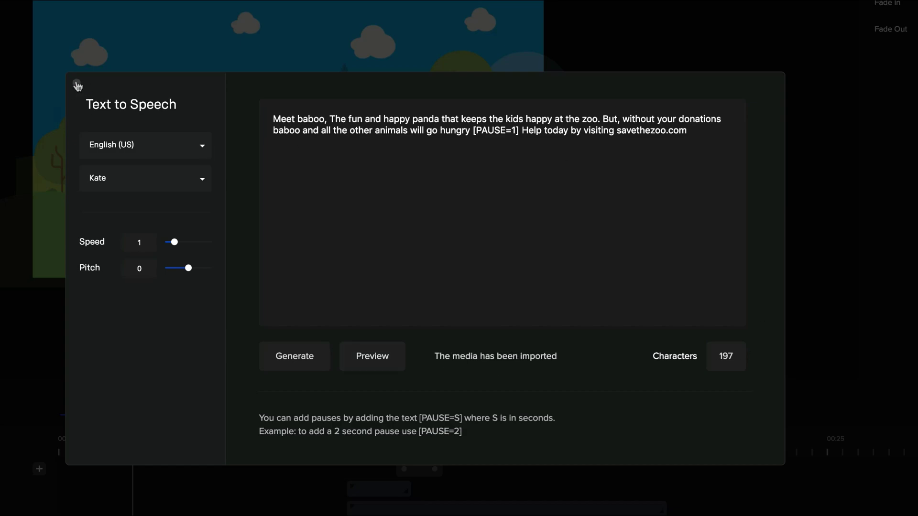
pyautogui.click(77, 85)
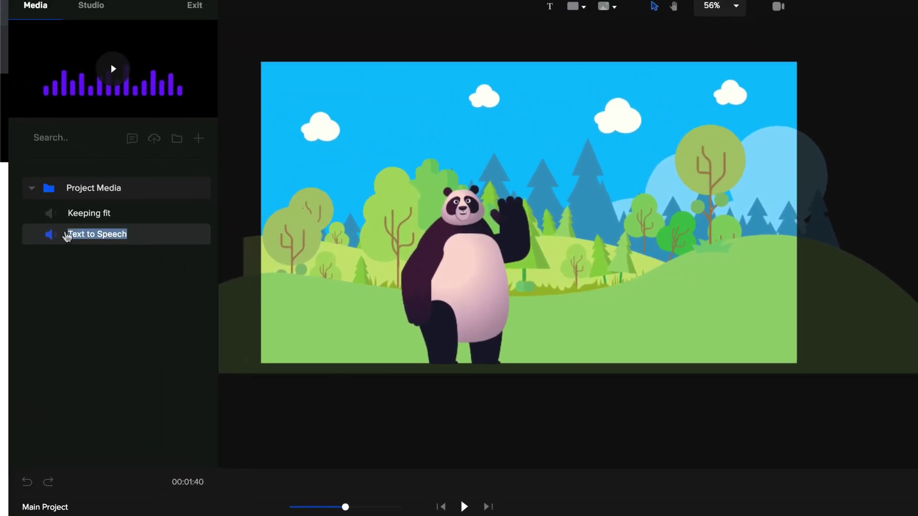
# Rename the narration 'Voice Over' and place it on a track below Scene 1, starting near 00:01
pyautogui.press('BackSpace')
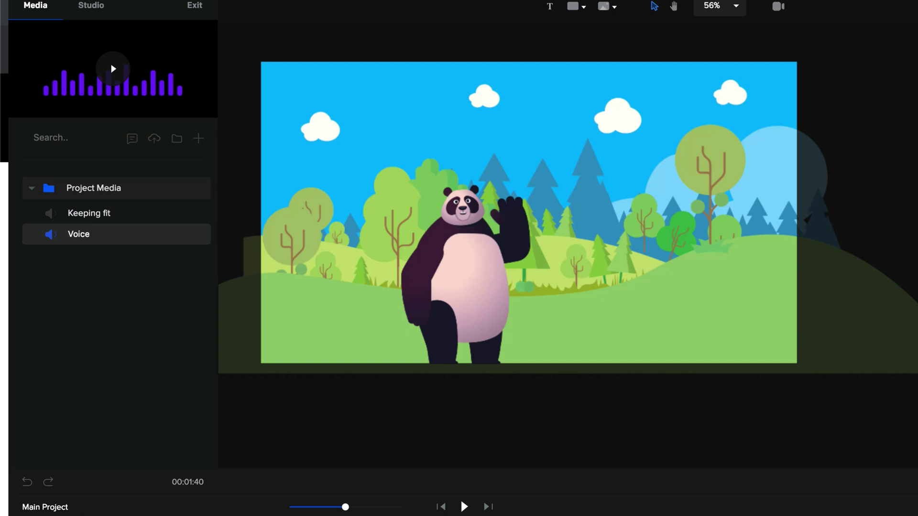
pyautogui.press('Return')
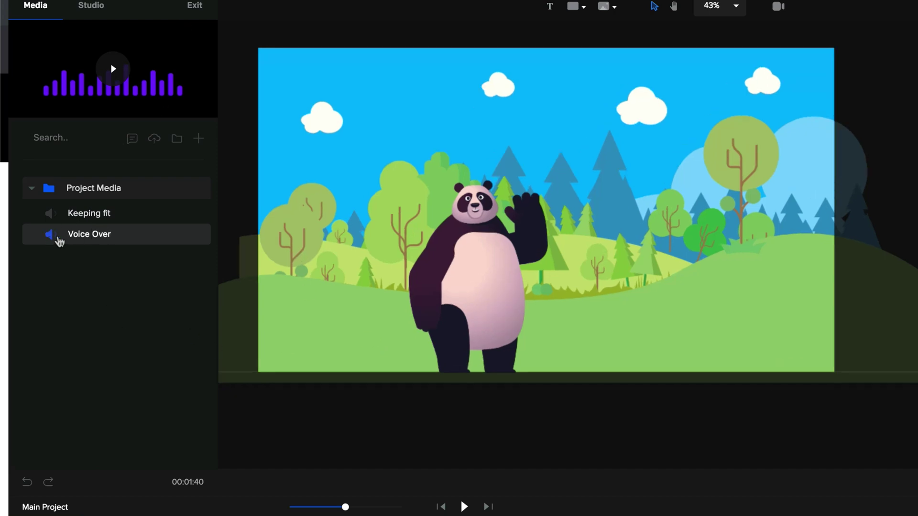
pyautogui.moveTo(60, 242); pyautogui.dragTo(569, 280)
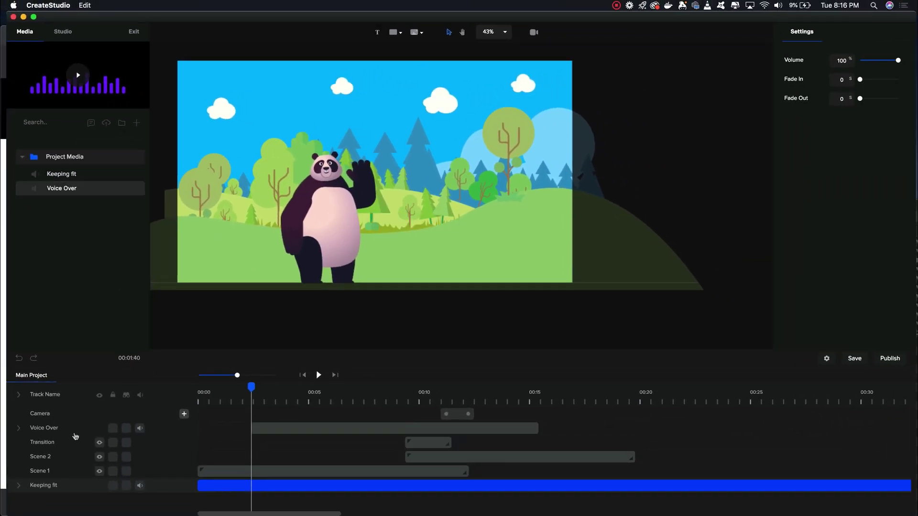
pyautogui.moveTo(60, 431); pyautogui.dragTo(82, 471)
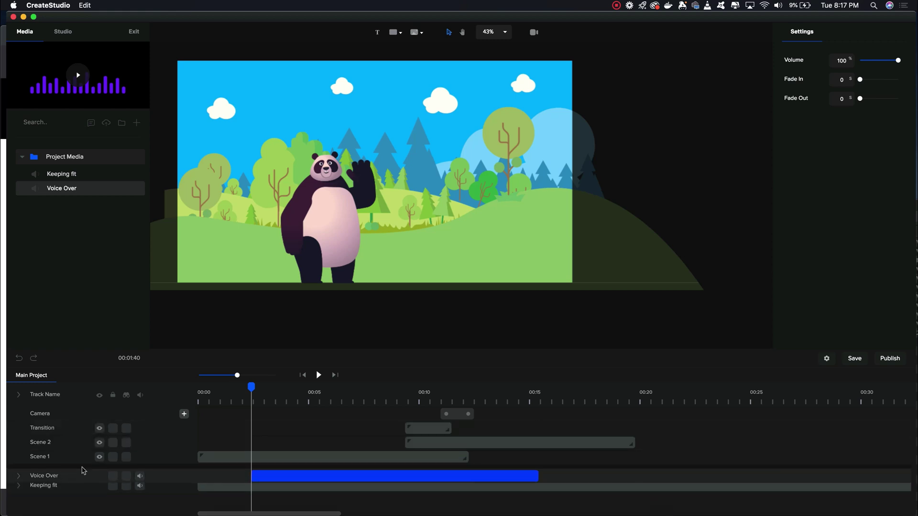
pyautogui.moveTo(265, 476); pyautogui.dragTo(233, 477)
pyautogui.moveTo(251, 386); pyautogui.dragTo(199, 387)
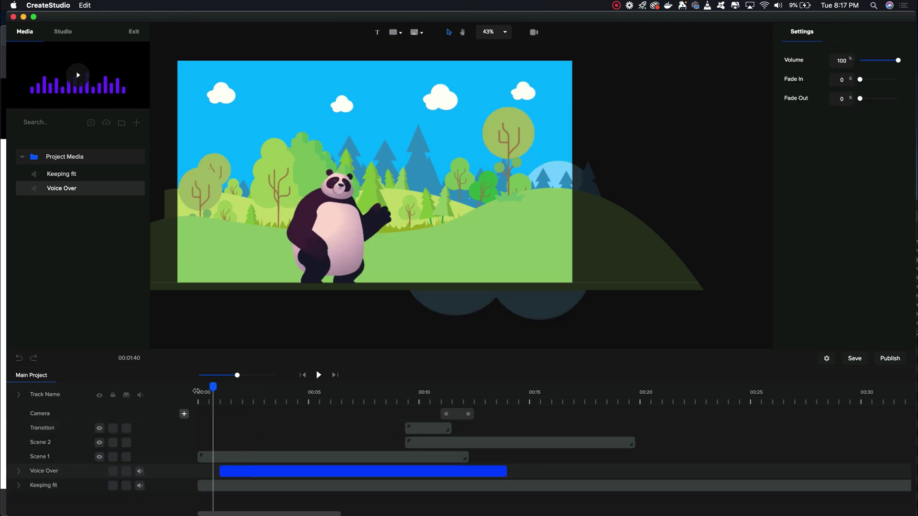
# Play the project back and check the Scene 1, Voice Over and Keeping fit clips
pyautogui.press('space')
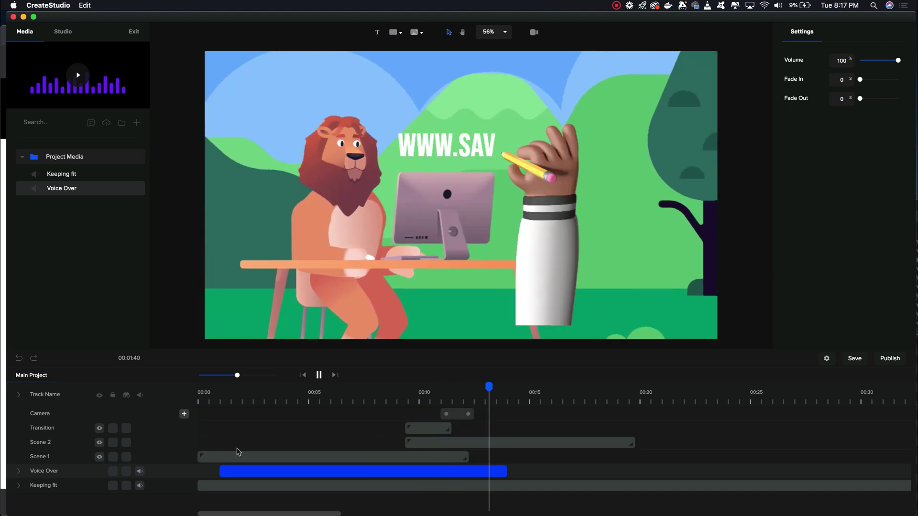
pyautogui.click(315, 455)
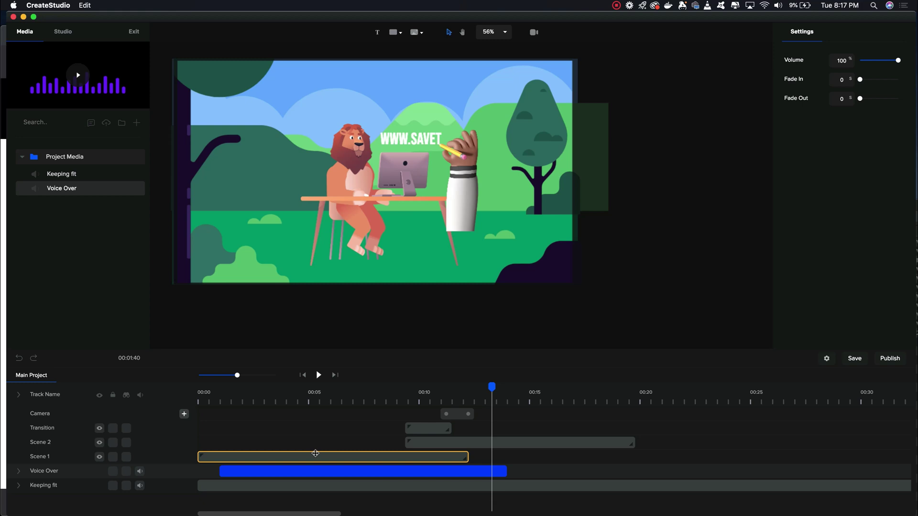
pyautogui.click(296, 470)
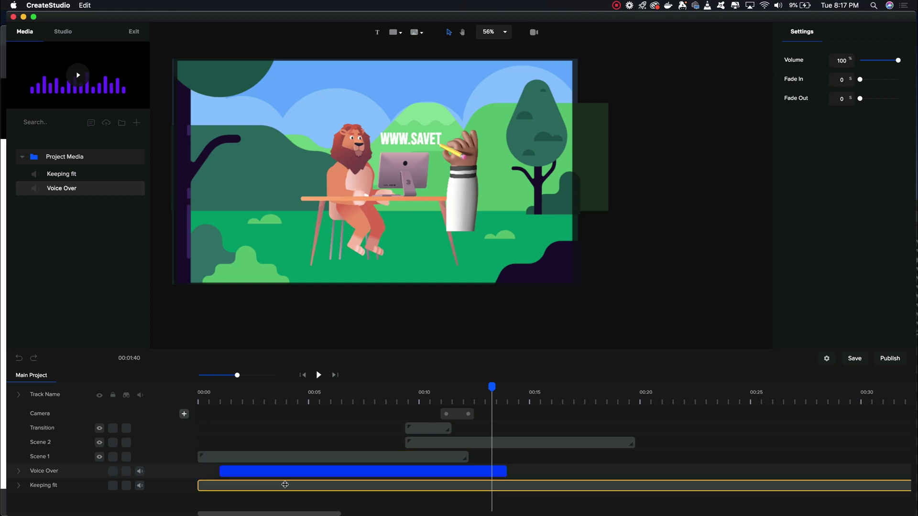
pyautogui.click(285, 485)
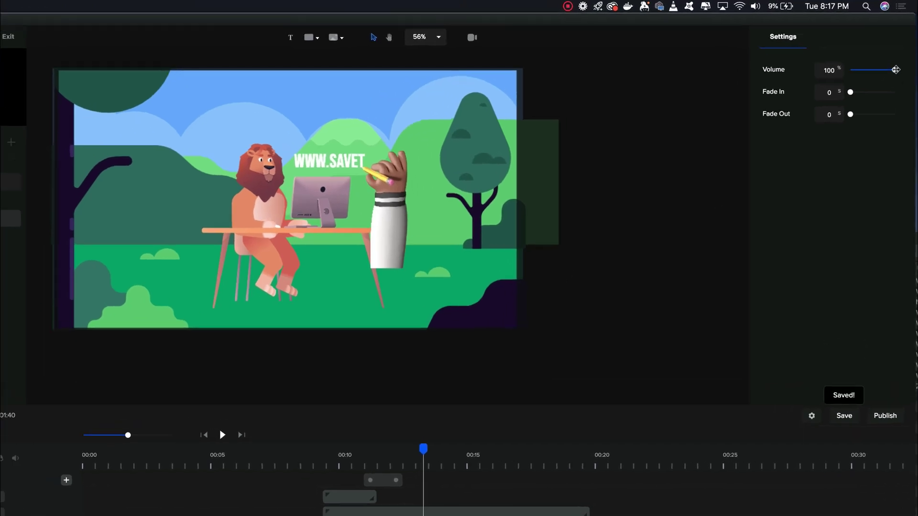
# Turn the music down to about 29%, duplicate the voice-over, and trim the two clips at about 00:10
pyautogui.moveTo(898, 59); pyautogui.dragTo(871, 60)
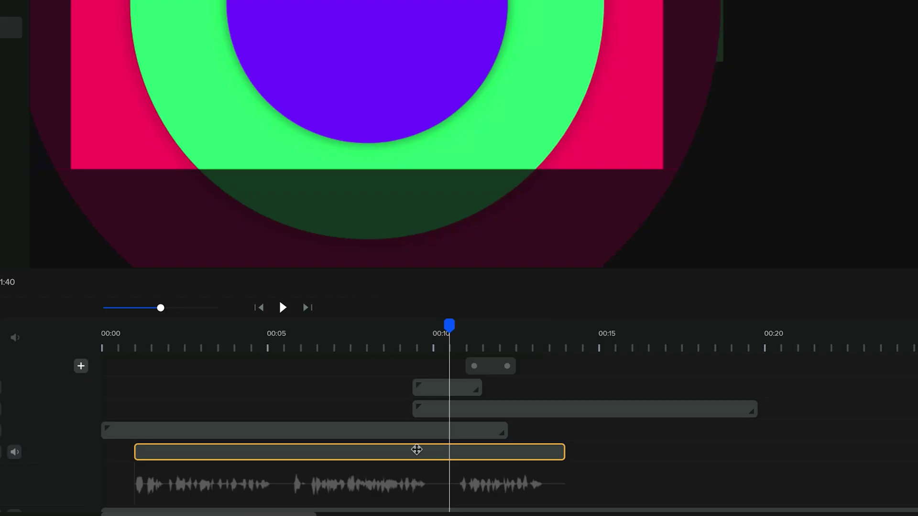
pyautogui.click(416, 448)
pyautogui.rightClick(416, 448)
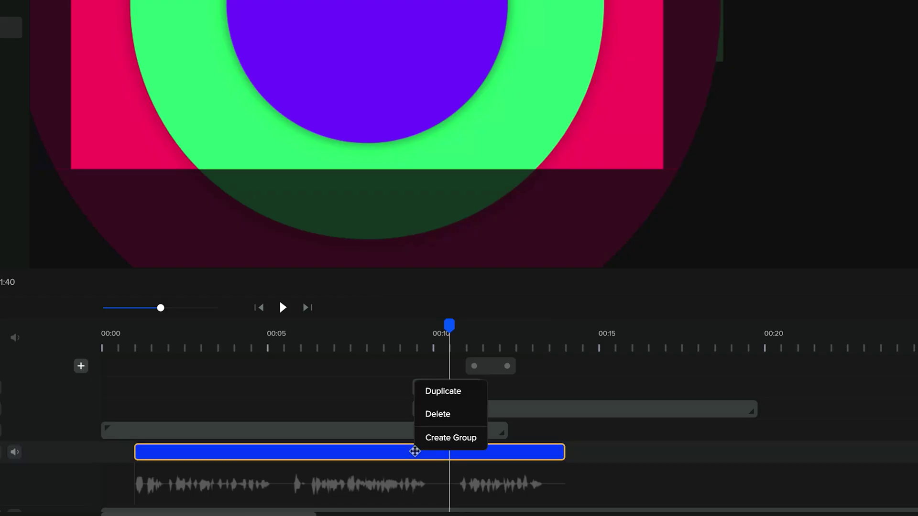
pyautogui.click(449, 392)
pyautogui.scroll(-3, 401, 436)
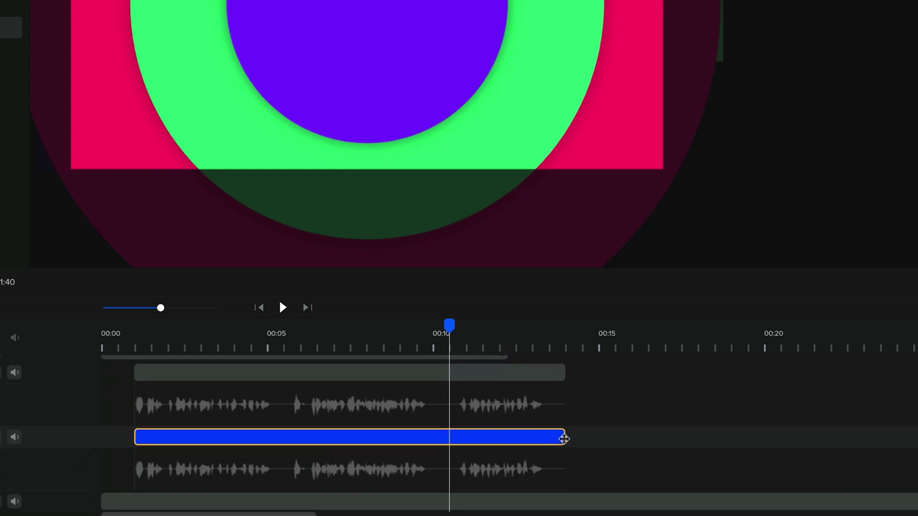
pyautogui.moveTo(532, 439); pyautogui.dragTo(438, 439)
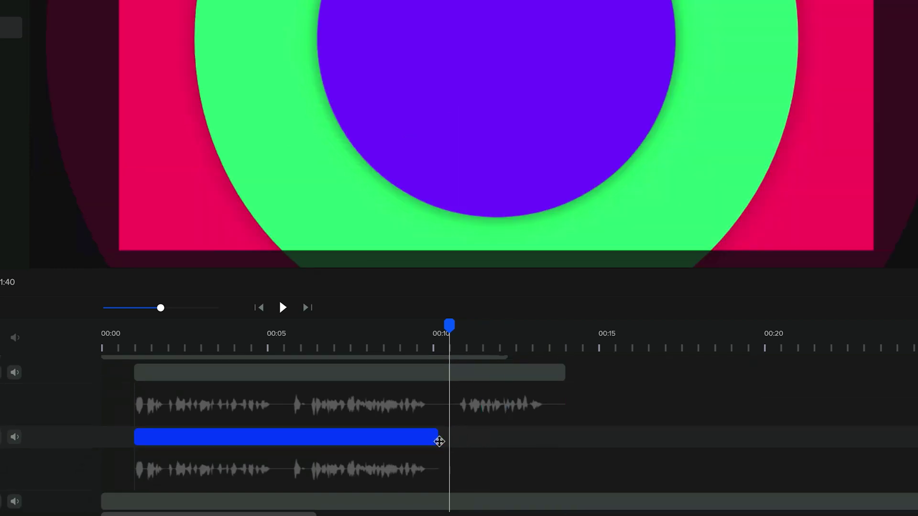
pyautogui.click(137, 371)
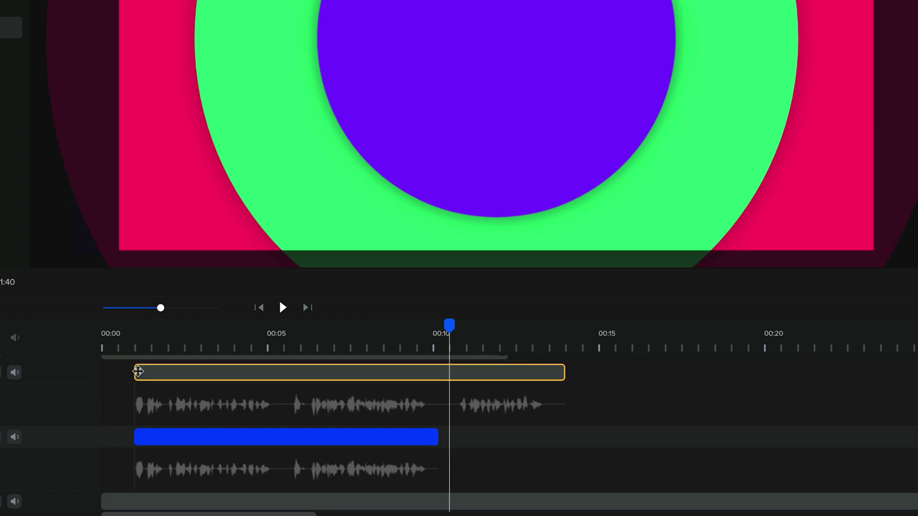
pyautogui.moveTo(138, 371); pyautogui.dragTo(457, 384)
# Shift the later voice-over clip to start around 00:12 and play the audio back
pyautogui.scroll(3, 454, 377)
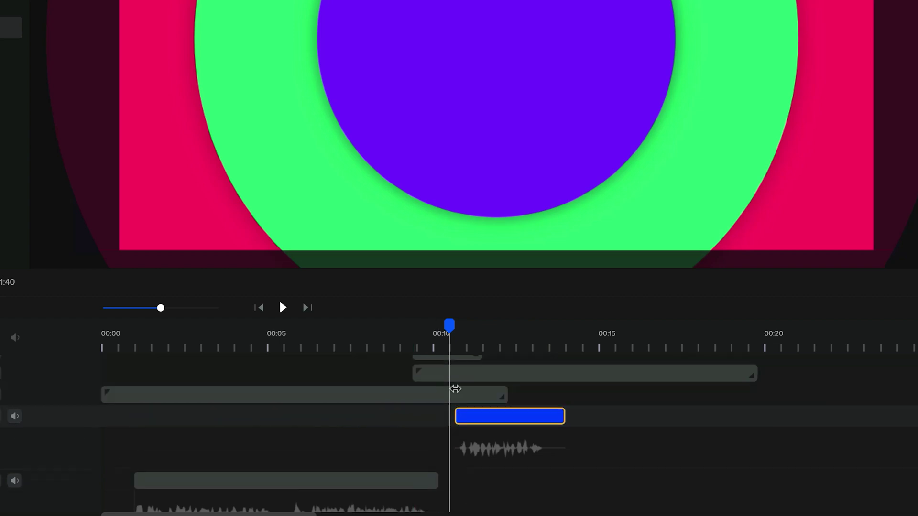
pyautogui.moveTo(452, 326); pyautogui.dragTo(491, 327)
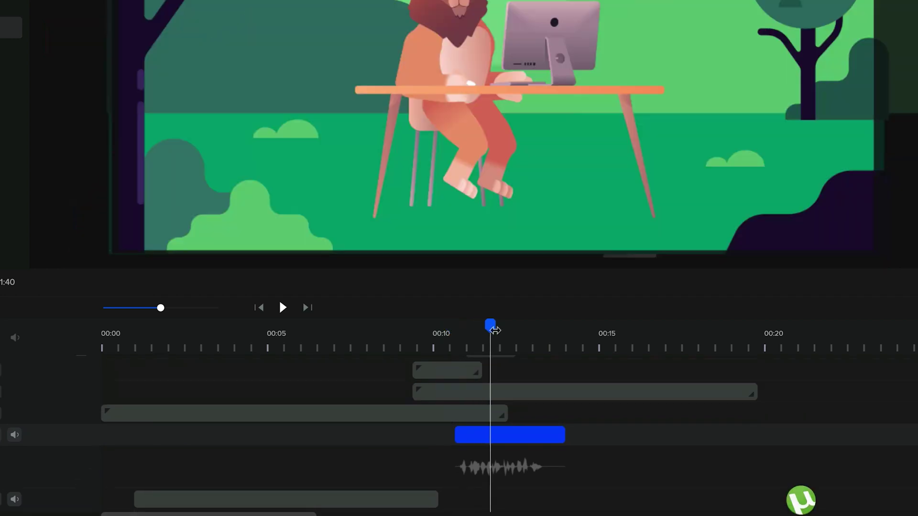
pyautogui.click(485, 437)
pyautogui.moveTo(484, 441); pyautogui.dragTo(529, 439)
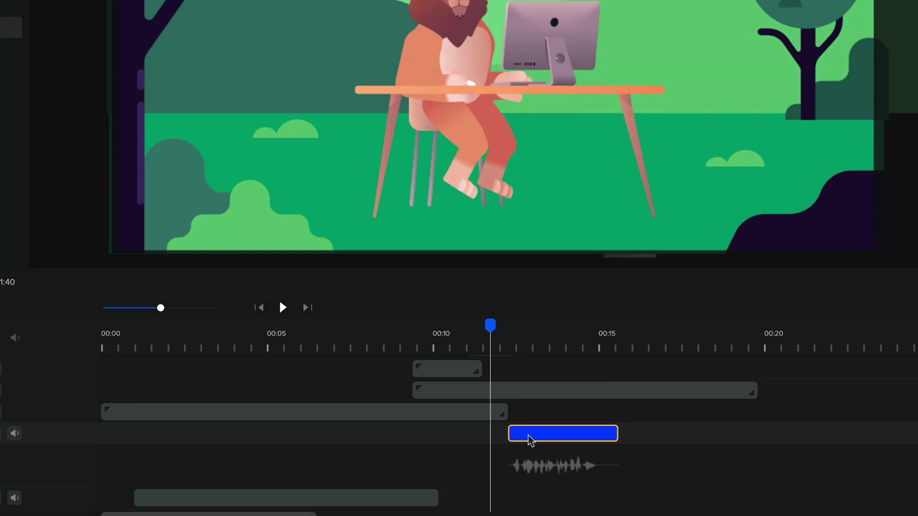
pyautogui.scroll(-3, 530, 439)
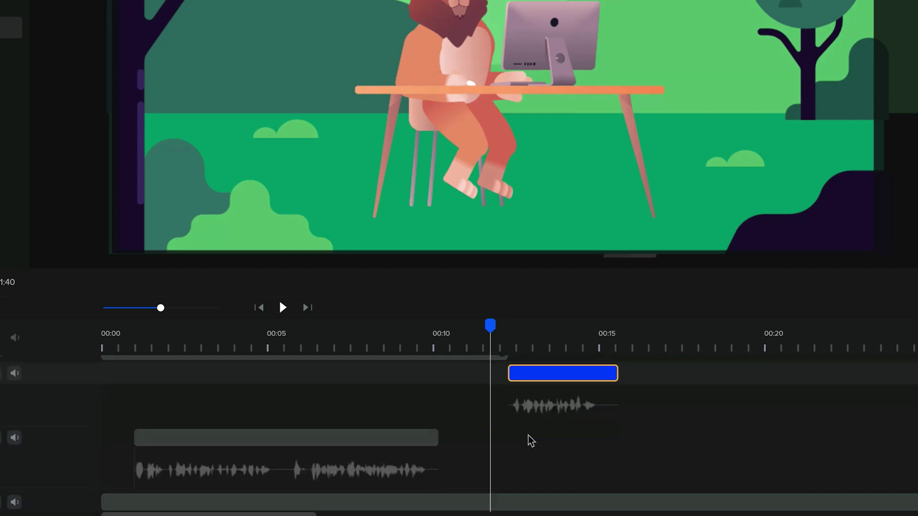
pyautogui.press('space')
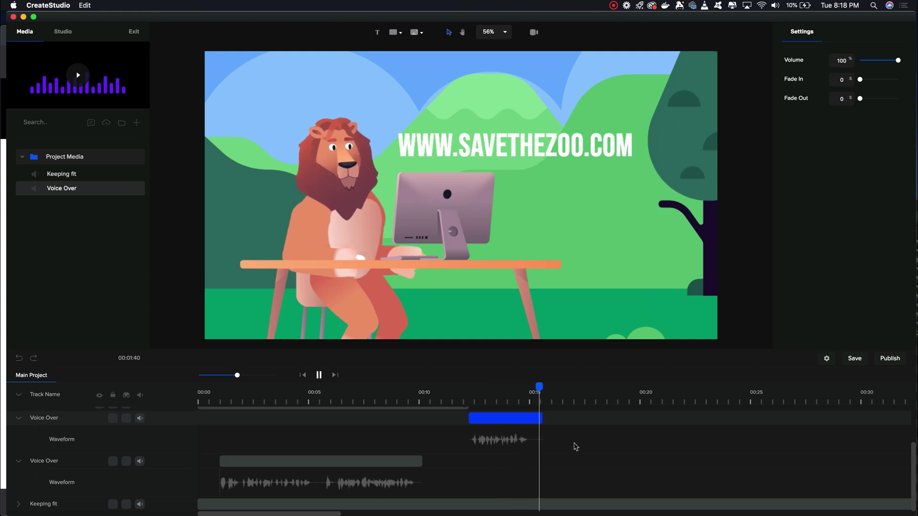
pyautogui.press('space')
# Shorten the Keeping fit music to end around 00:15 with a 3.6 s fade-out
pyautogui.click(574, 503)
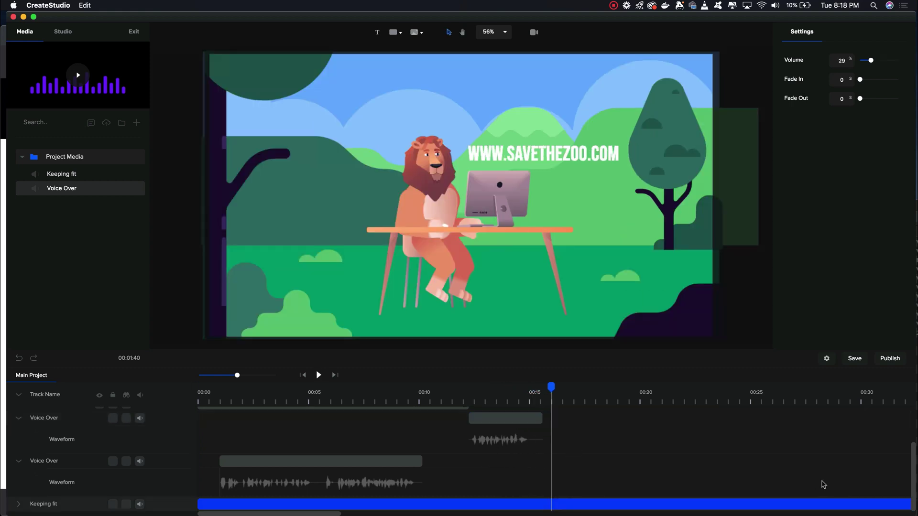
pyautogui.moveTo(237, 375); pyautogui.dragTo(219, 375)
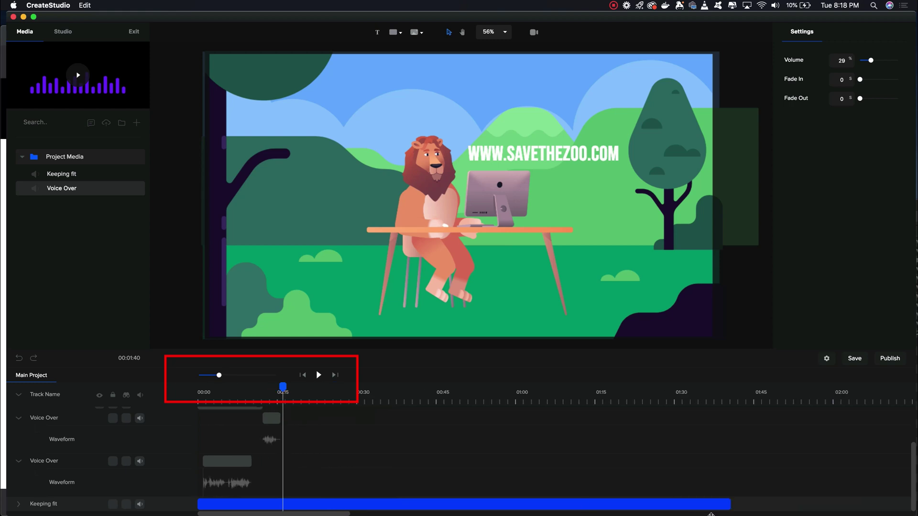
pyautogui.moveTo(730, 504); pyautogui.dragTo(287, 504)
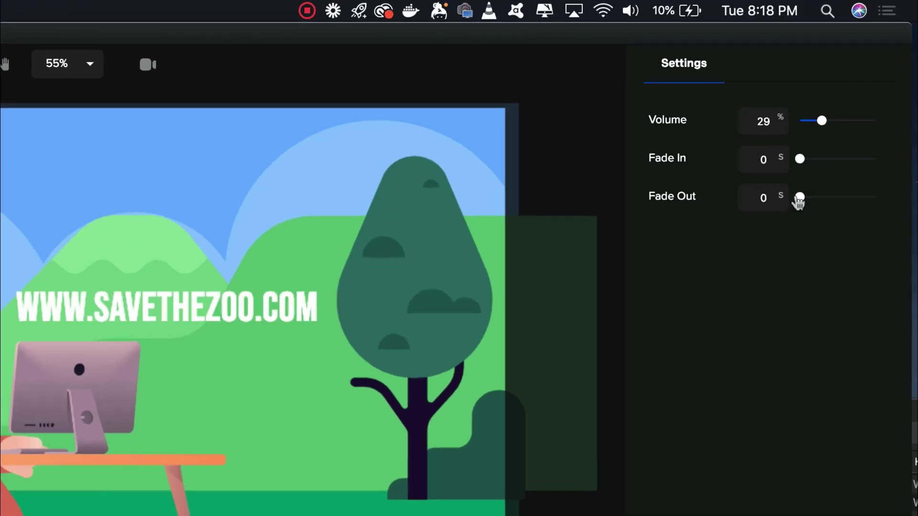
pyautogui.moveTo(808, 184)
pyautogui.mouseDown()
pyautogui.moveTo(833, 184)
pyautogui.moveTo(837, 195)
pyautogui.moveTo(820, 196)
pyautogui.mouseUp()
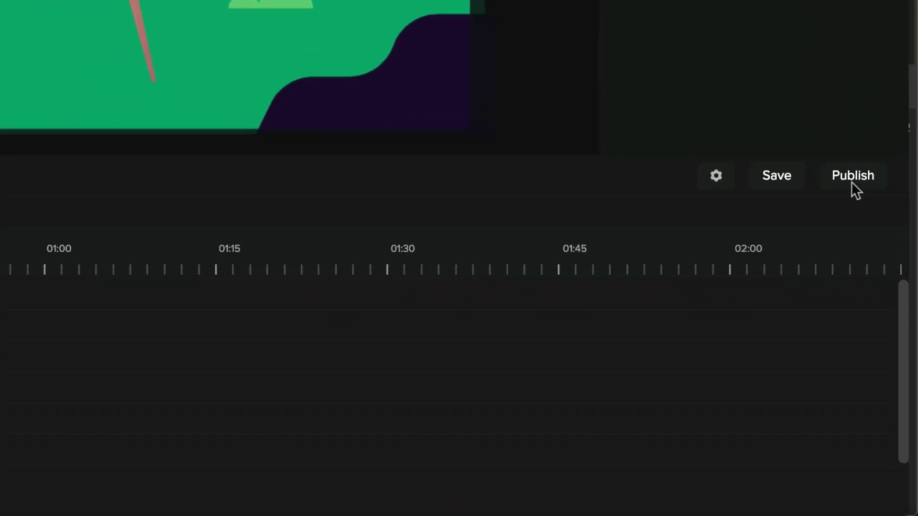
# Export the video as an MP4 named 'Save the zoo' and start generating it
pyautogui.click(851, 183)
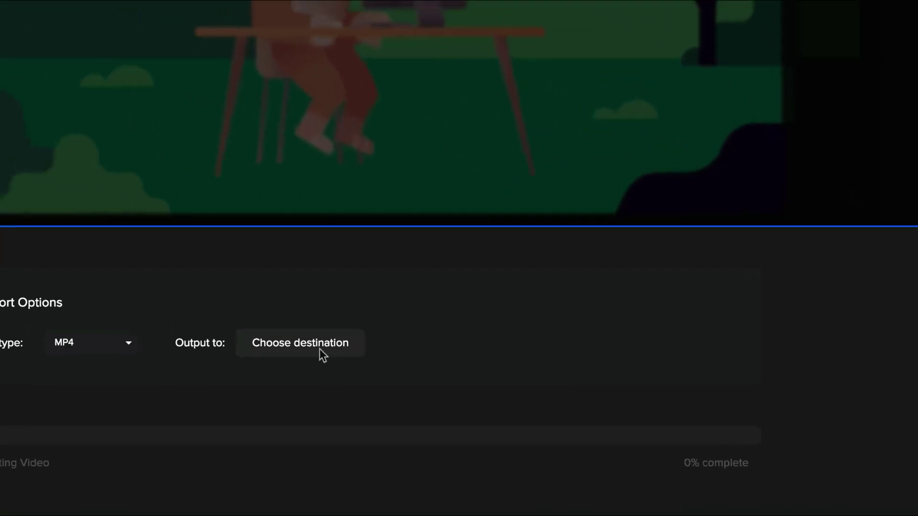
pyautogui.click(319, 349)
pyautogui.write('Save the ')
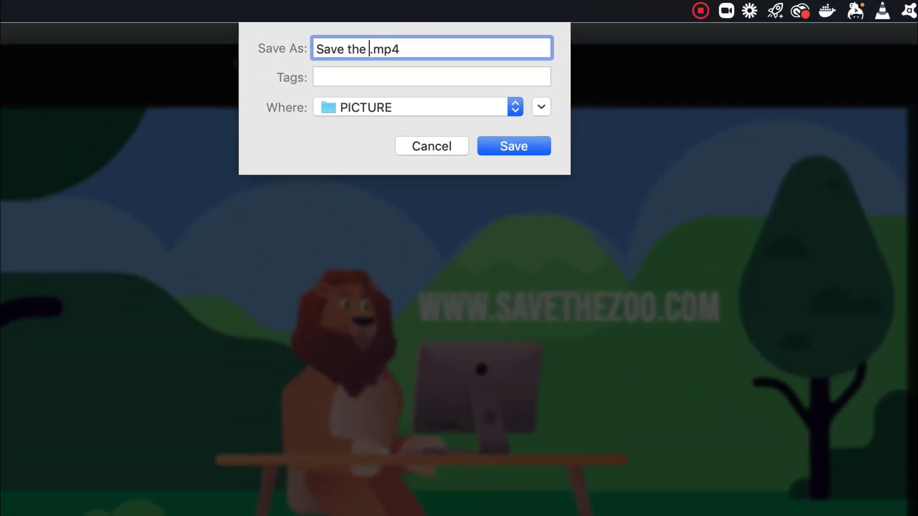
pyautogui.write('zoo')
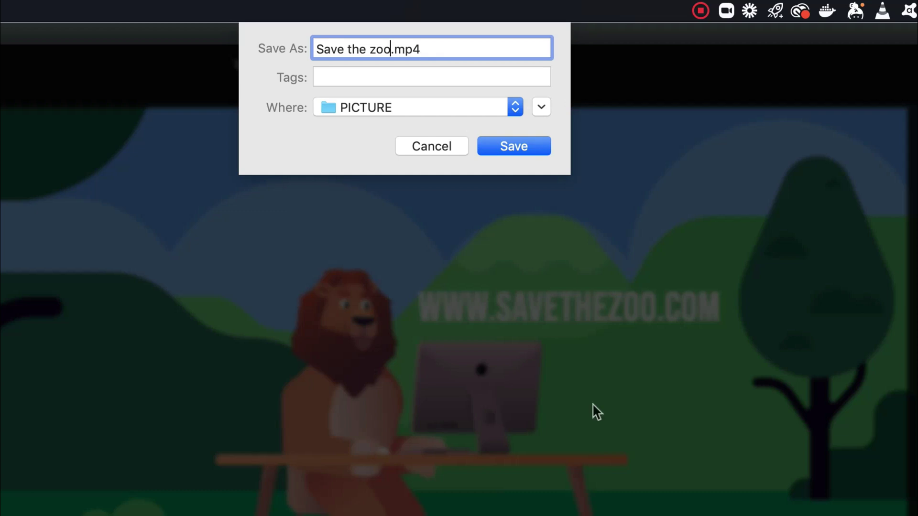
pyautogui.click(509, 154)
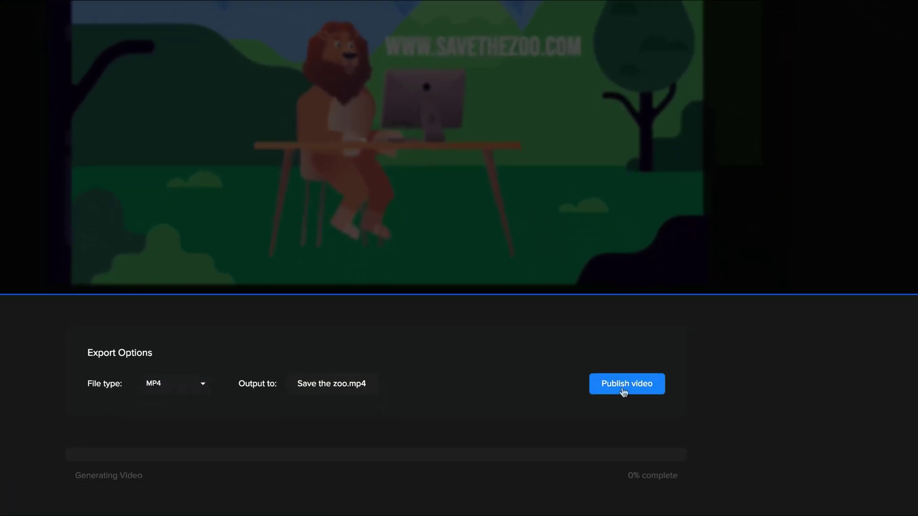
pyautogui.click(624, 388)
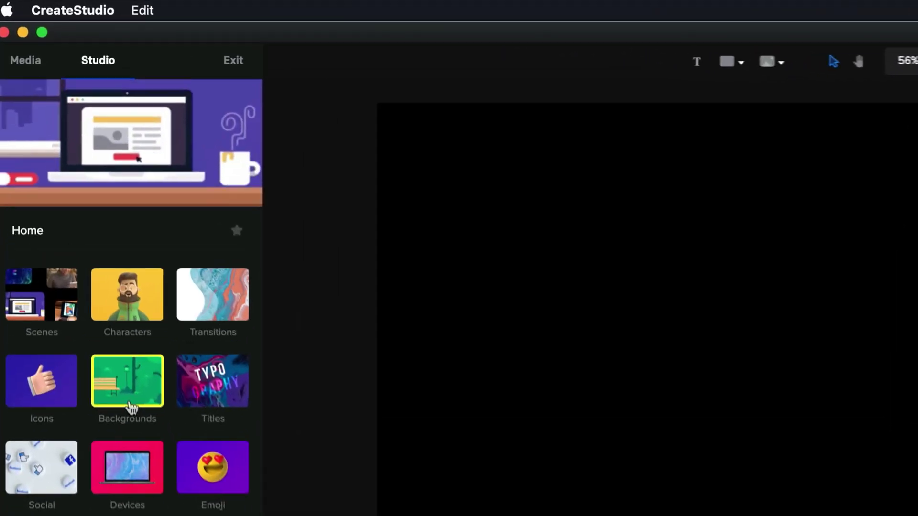
# Place the Dental Clinic 3D background onto the canvas
pyautogui.click(131, 407)
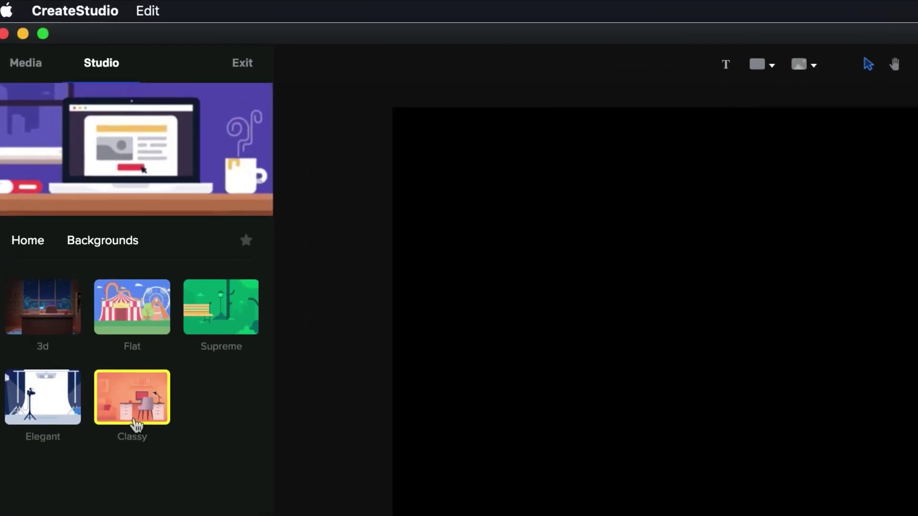
pyautogui.click(41, 316)
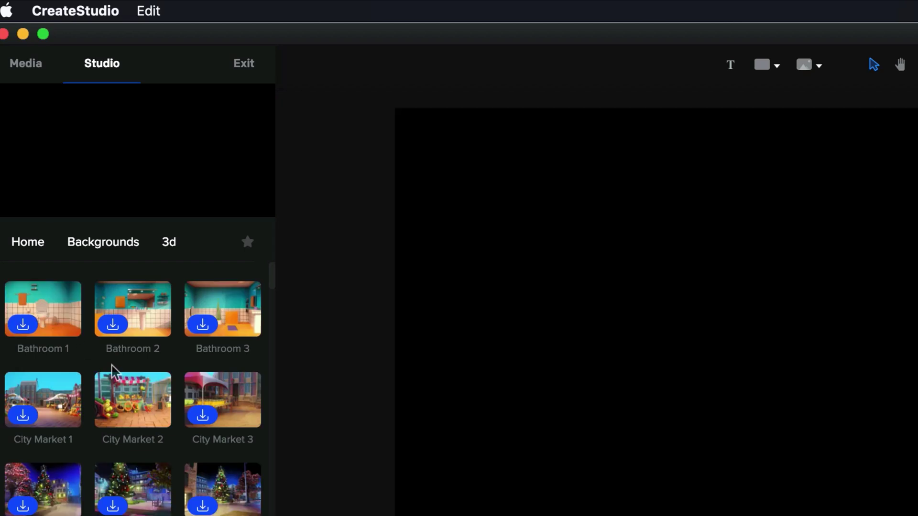
pyautogui.scroll(-3, 164, 432)
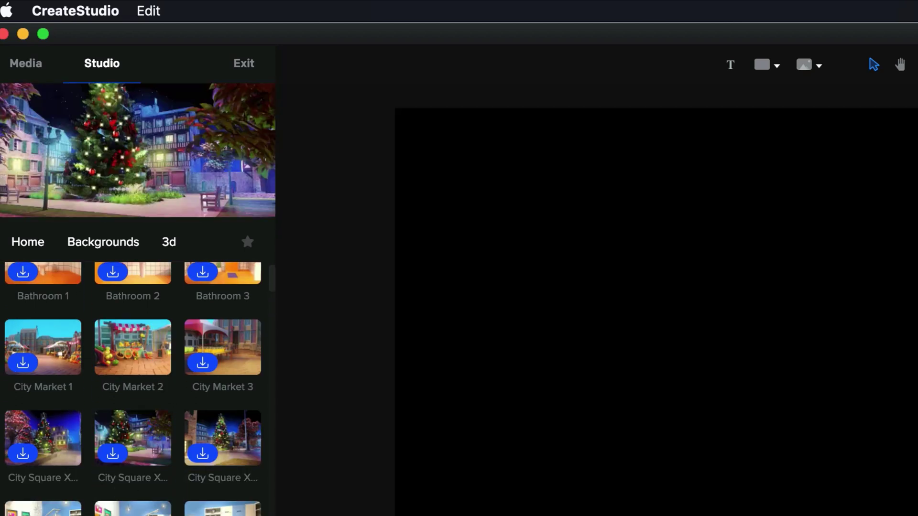
pyautogui.moveTo(43, 510); pyautogui.dragTo(389, 268)
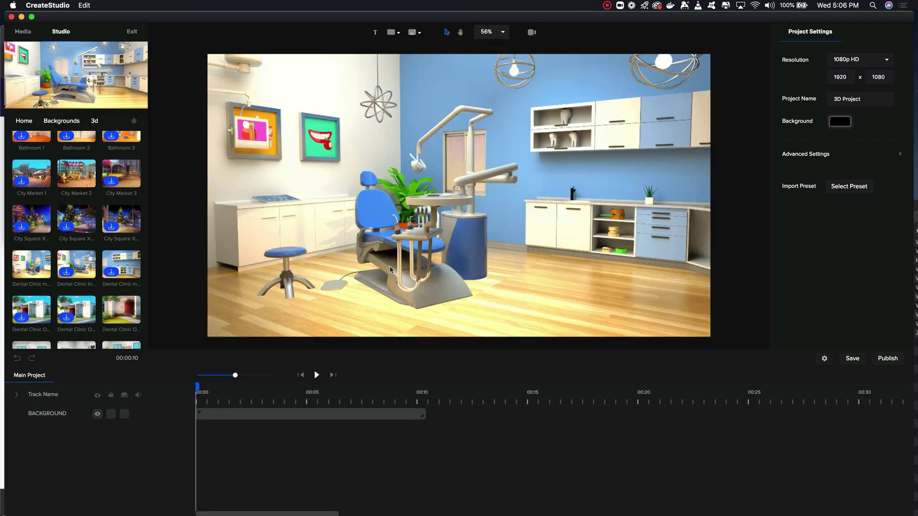
# Add the 3D Dentist character, move it right, and set its action to Checking Teeth Of Woman
pyautogui.click(24, 120)
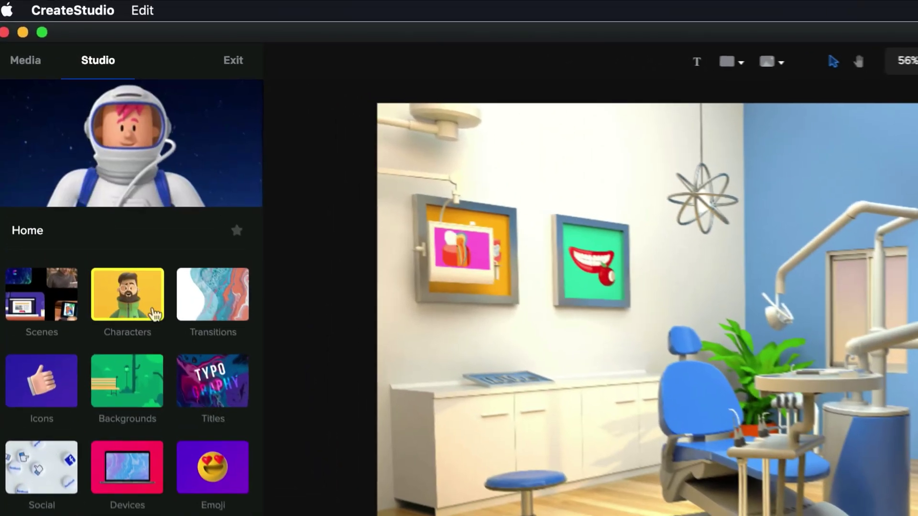
pyautogui.click(155, 315)
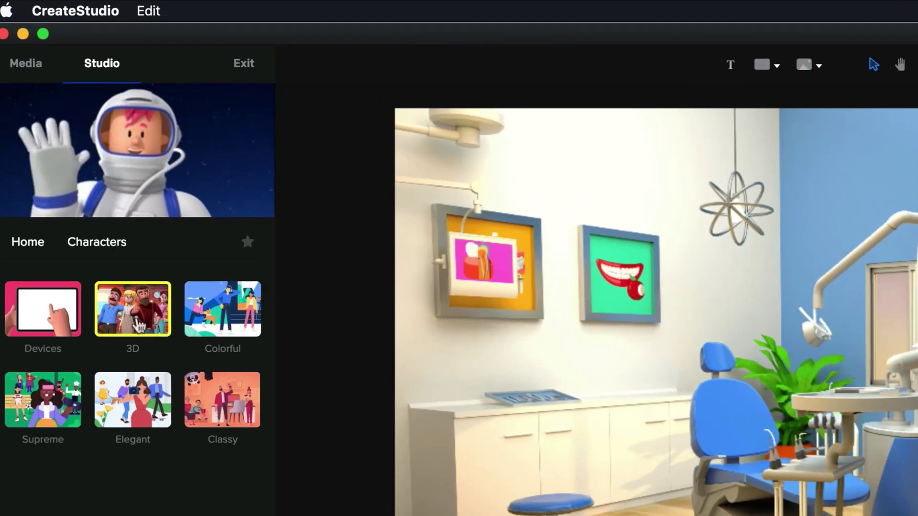
pyautogui.click(140, 324)
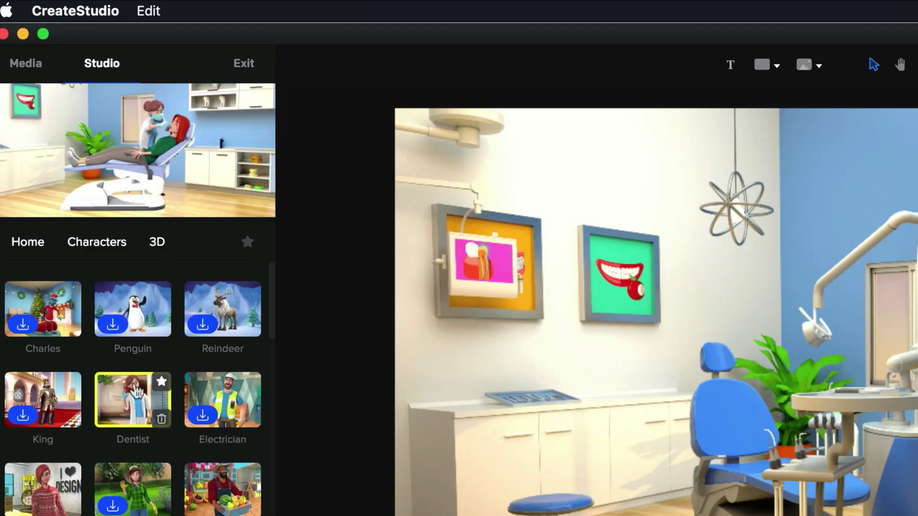
pyautogui.scroll(-1, 146, 335)
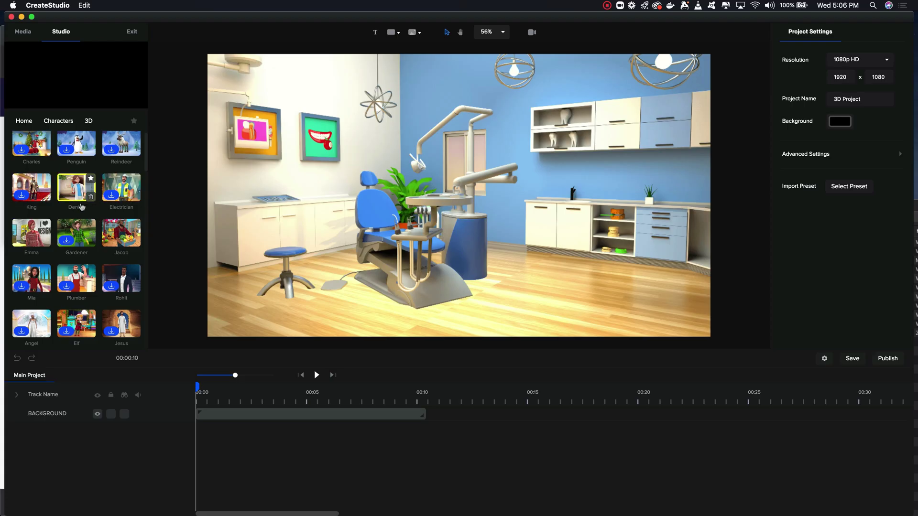
pyautogui.moveTo(76, 188); pyautogui.dragTo(599, 233)
pyautogui.moveTo(483, 182); pyautogui.dragTo(565, 198)
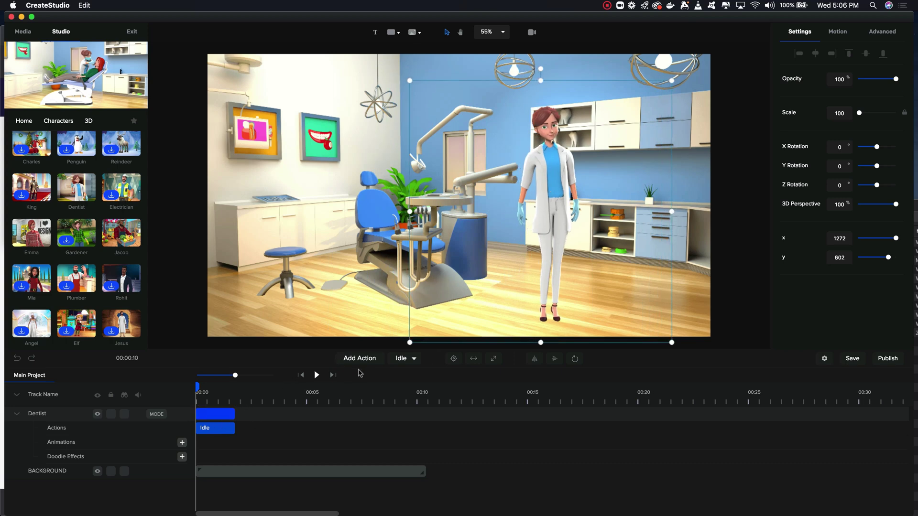
pyautogui.click(414, 359)
pyautogui.click(448, 306)
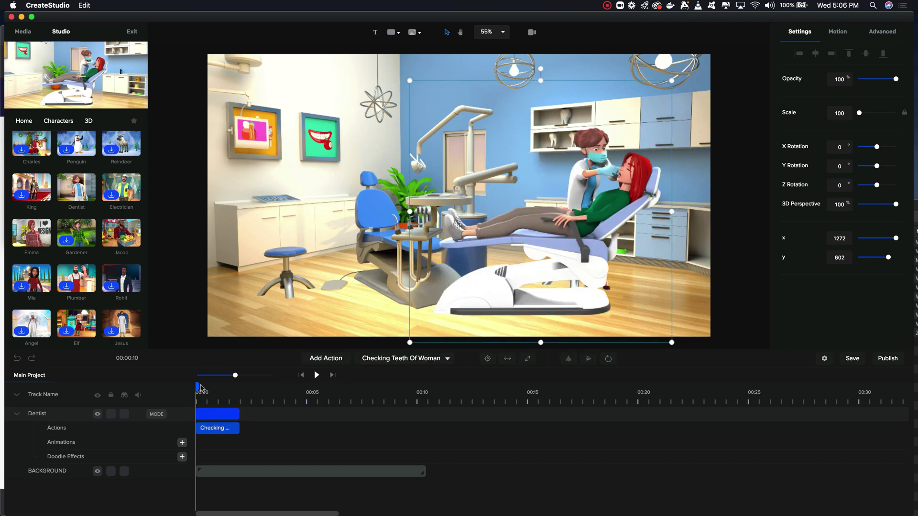
# Add a second Checking Teeth Of Woman action and preview the scene from the start
pyautogui.press('space')
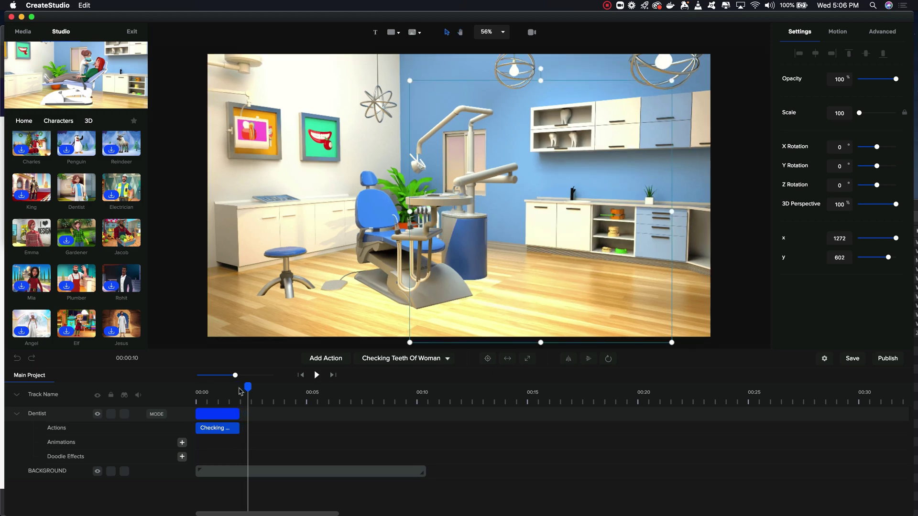
pyautogui.click(237, 391)
pyautogui.click(335, 358)
pyautogui.click(368, 306)
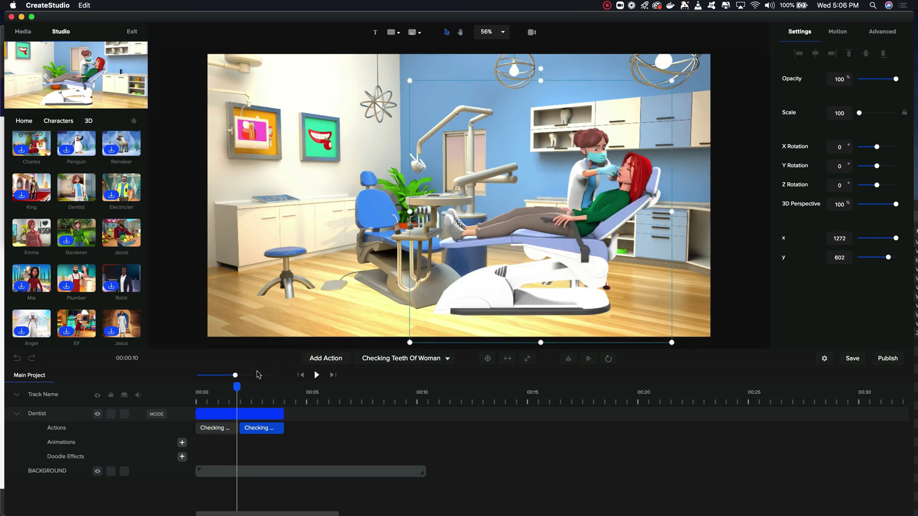
pyautogui.moveTo(236, 387); pyautogui.dragTo(196, 386)
pyautogui.press('space')
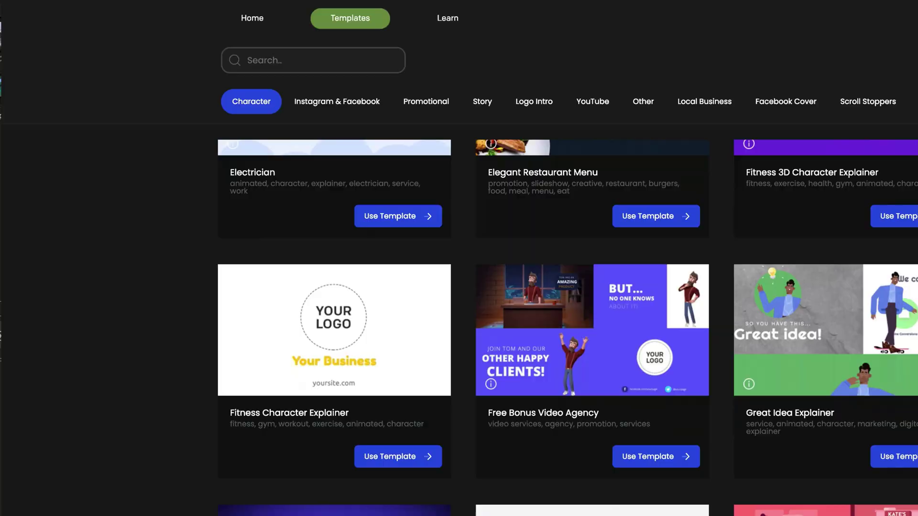
# Scroll the Character templates down to find Stay Fit At Home
pyautogui.scroll(-10, 566, 328)
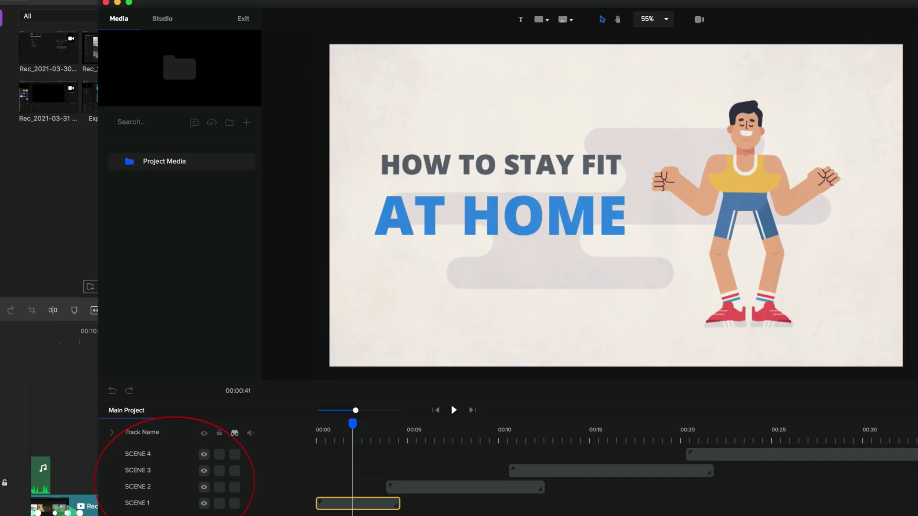
# In Scene 1, duplicate the HOW TO STAY FIT title, move it below AT HOME, and retype it as a person's name
pyautogui.click(357, 503)
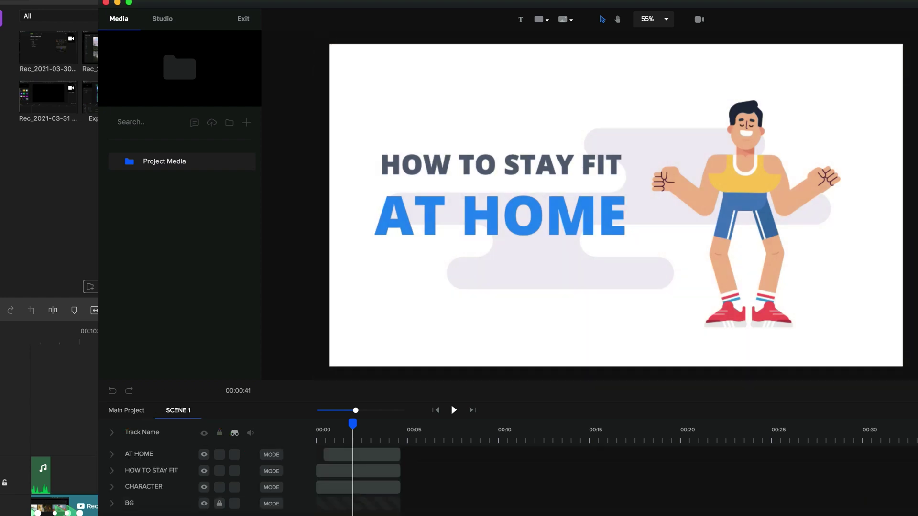
pyautogui.click(358, 471)
pyautogui.rightClick(358, 471)
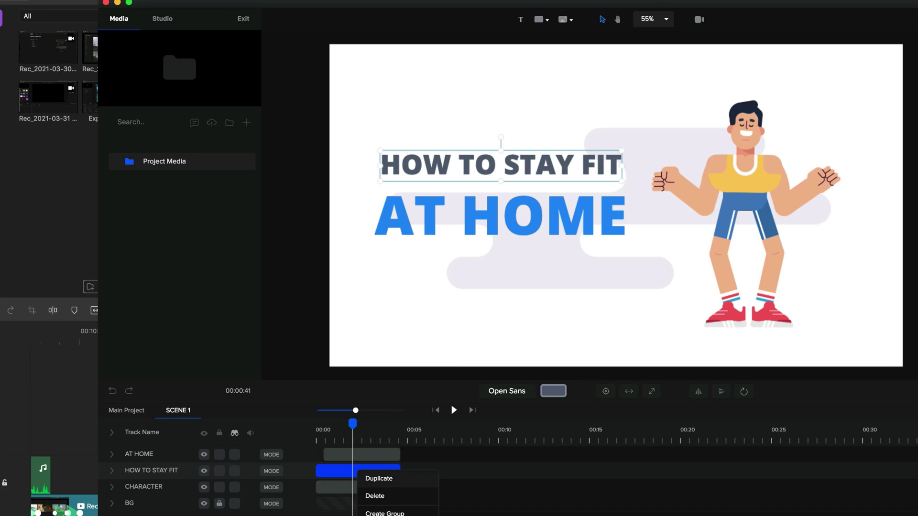
pyautogui.click(379, 417)
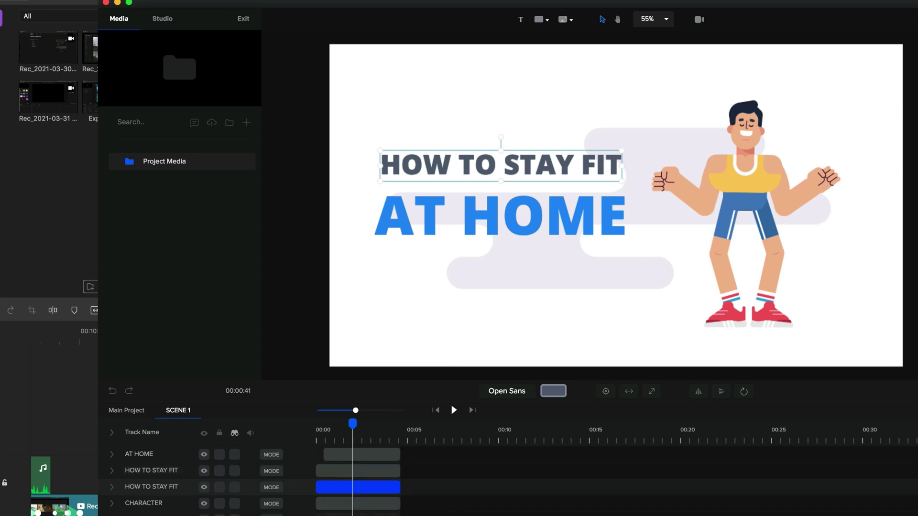
pyautogui.moveTo(500, 165); pyautogui.dragTo(499, 267)
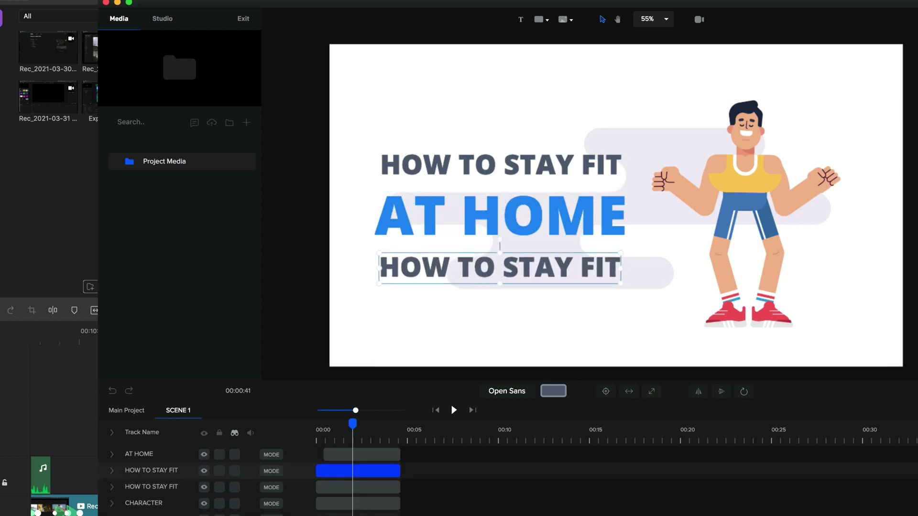
pyautogui.doubleClick(473, 268)
pyautogui.press('super+a')
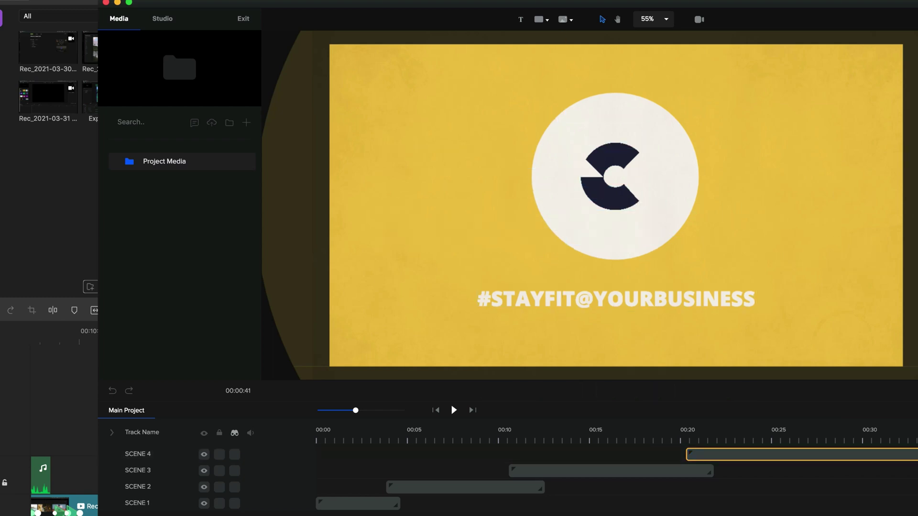
# Open Scene 4, retype #STAYFIT@YOURBUSINESS as THANK YOU, and select the placeholder logo
pyautogui.click(798, 455)
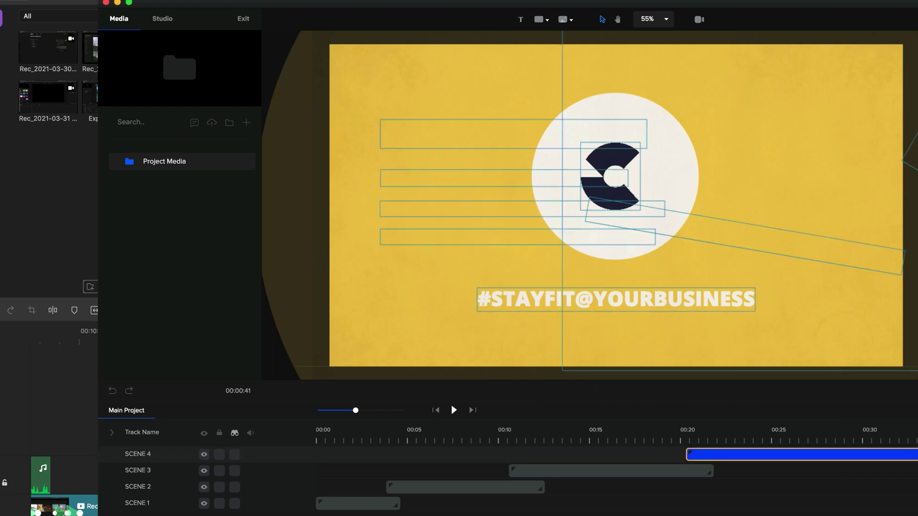
pyautogui.doubleClick(798, 454)
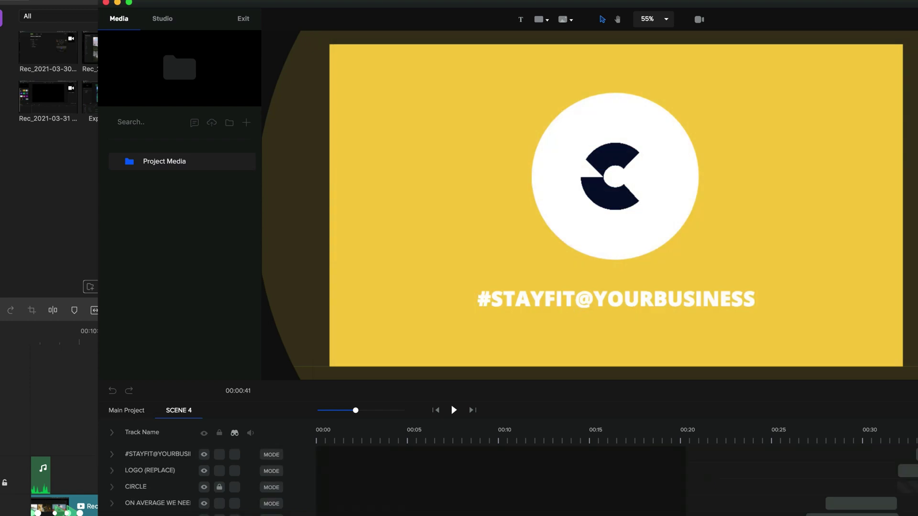
pyautogui.click(615, 299)
pyautogui.doubleClick(615, 299)
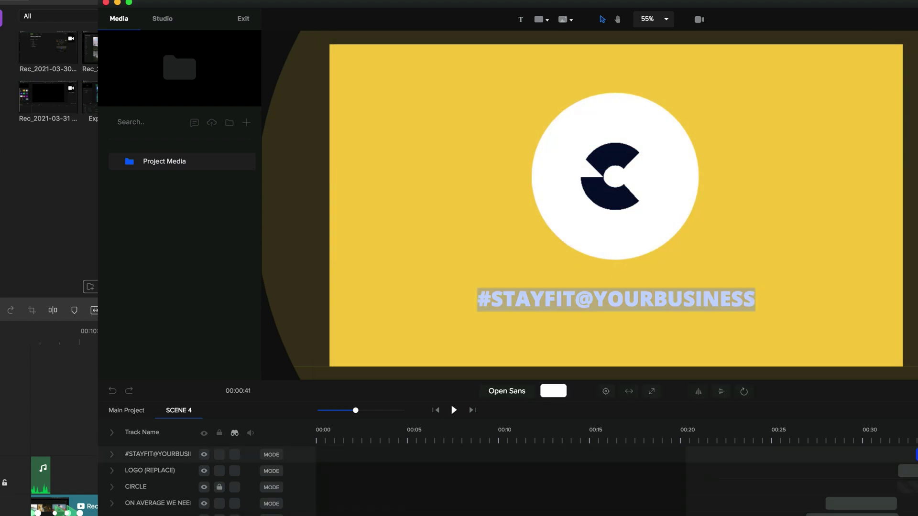
pyautogui.write('THANK Y')
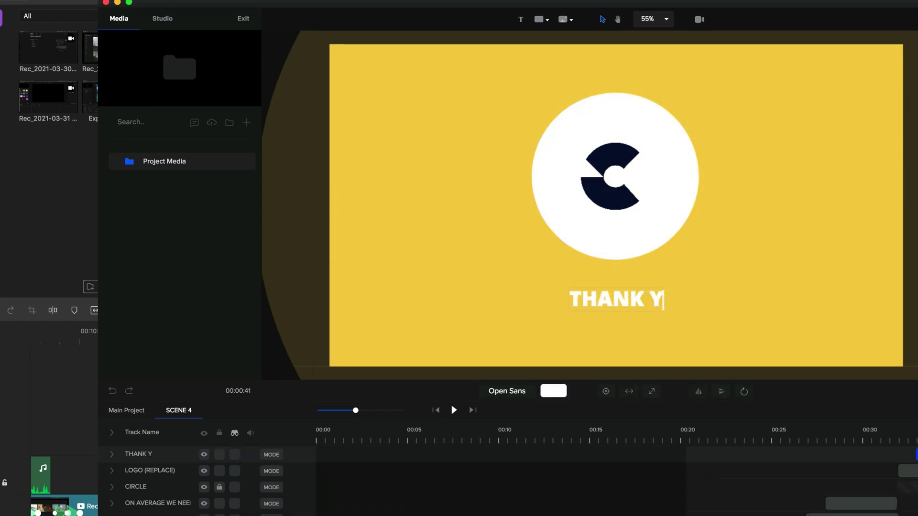
pyautogui.write('OU')
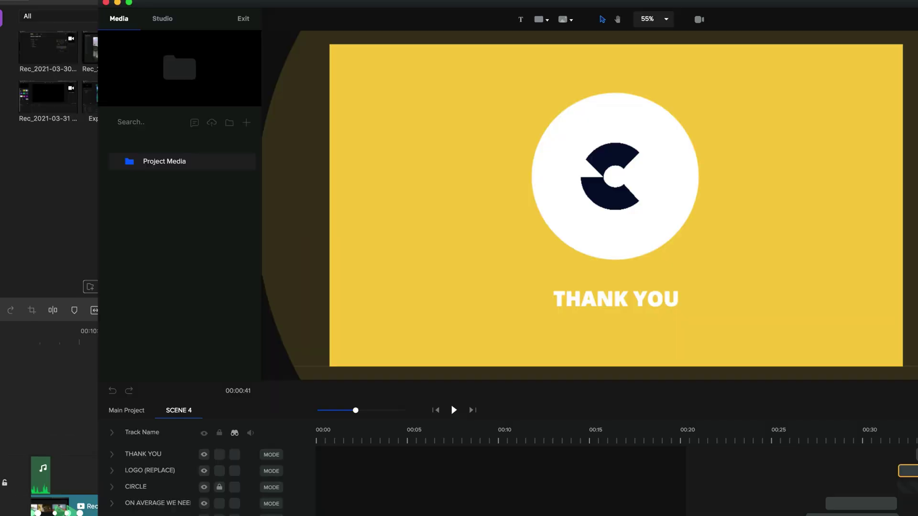
pyautogui.click(610, 176)
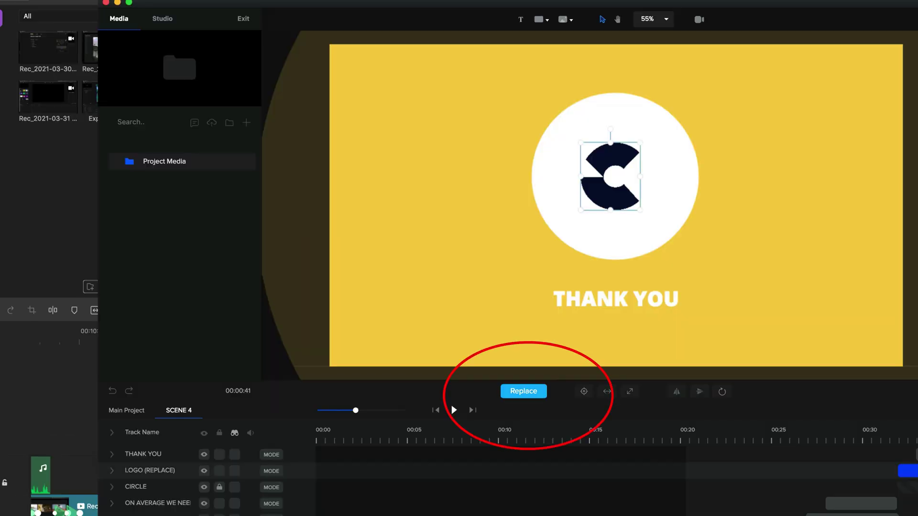